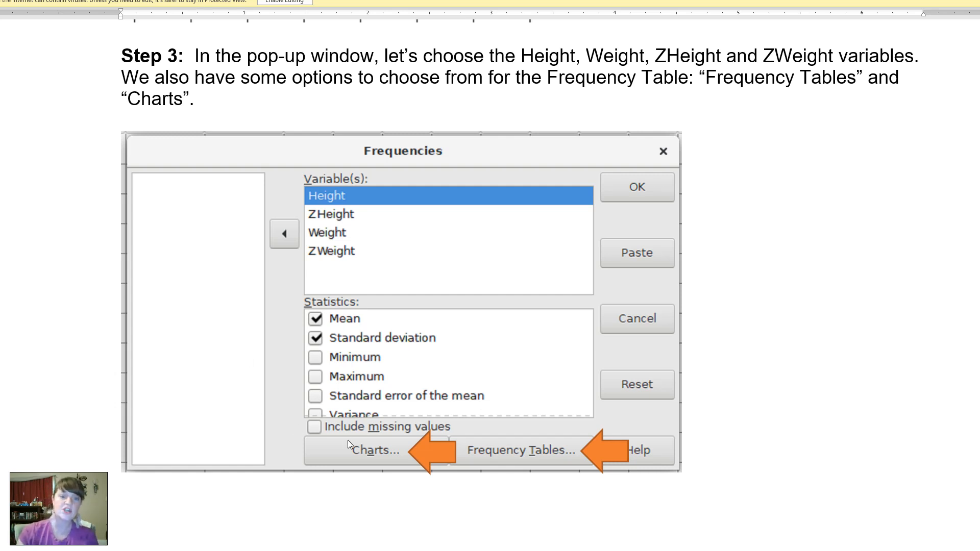
Step: Review instruction Steps 3 to 5 on the Frequencies variables, the Frequency Tables options and the Charts options
scroll(470, 448, down, 10)
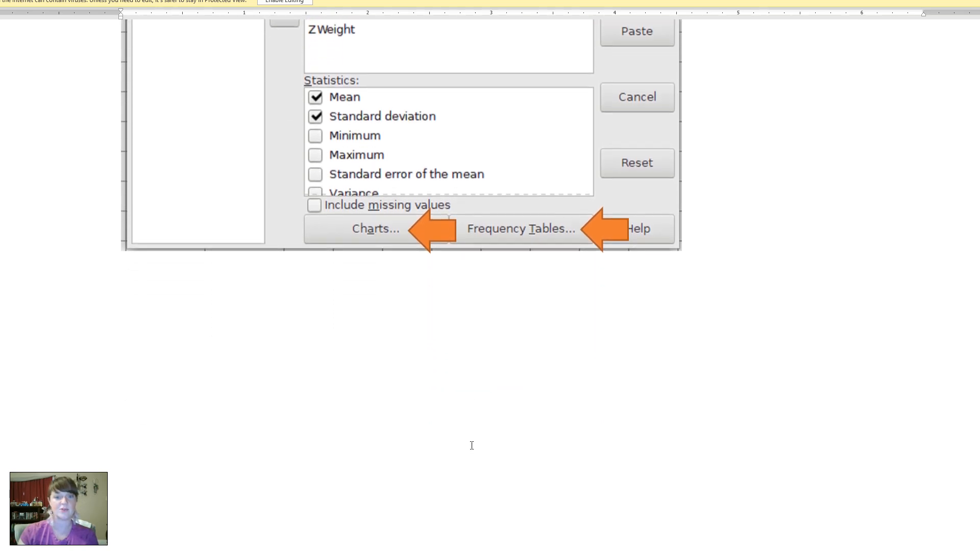
scroll(471, 446, down, 15)
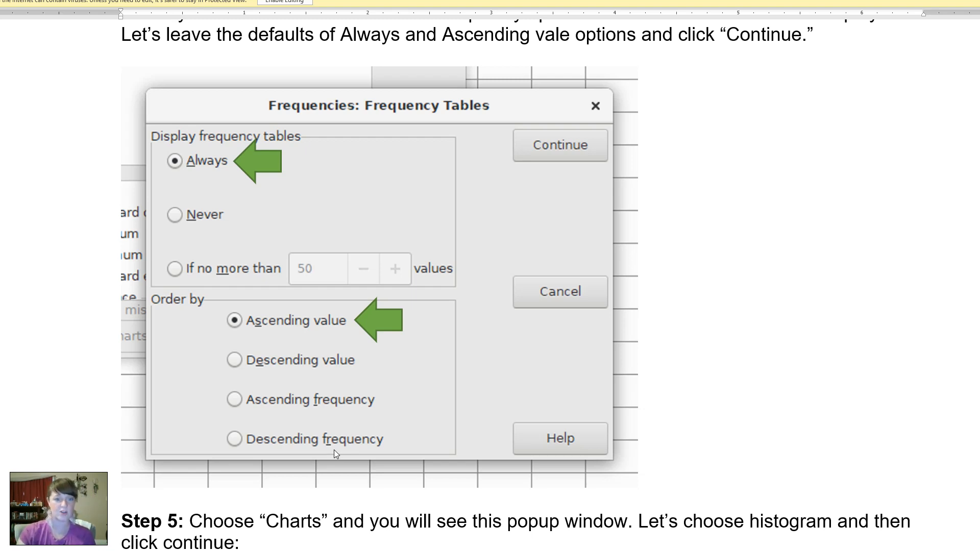
scroll(334, 452, down, 6)
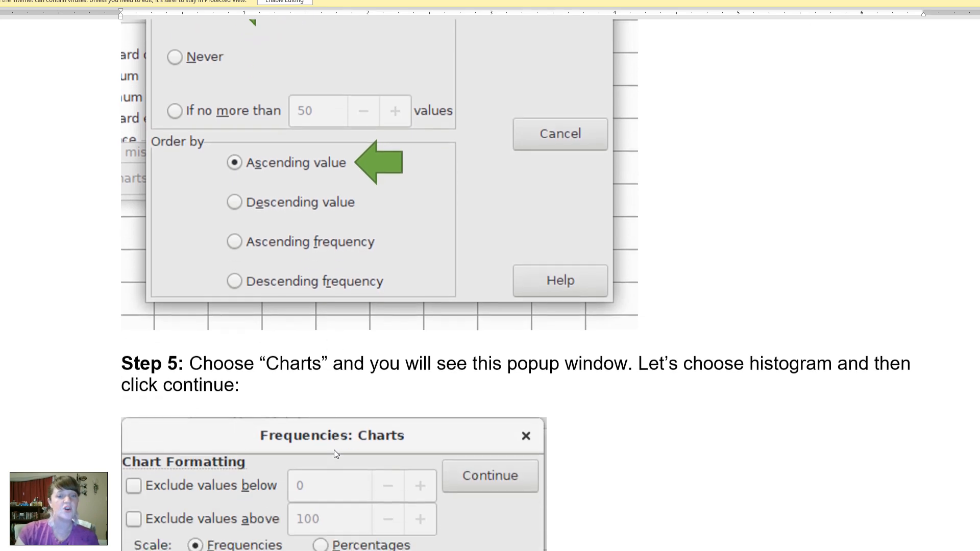
scroll(335, 451, up, 12)
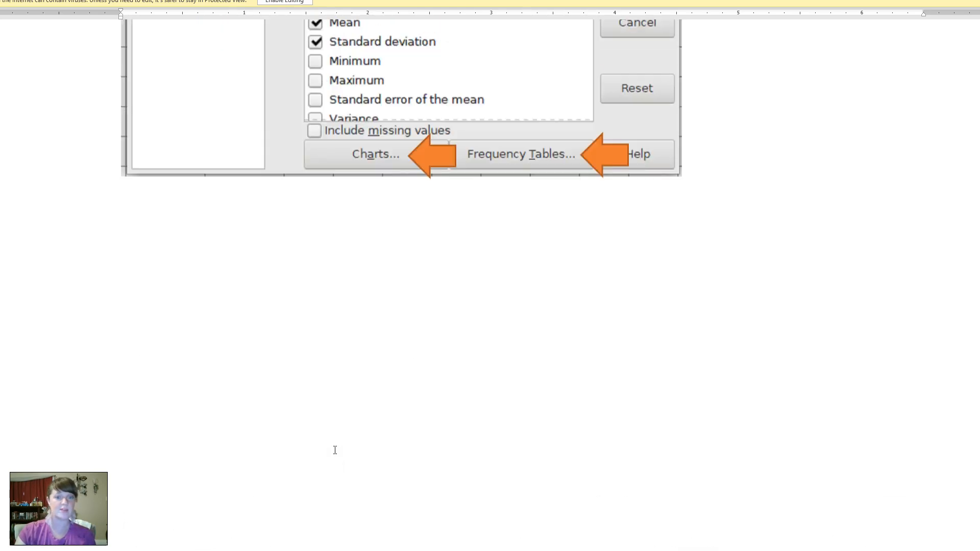
scroll(385, 454, down, 12)
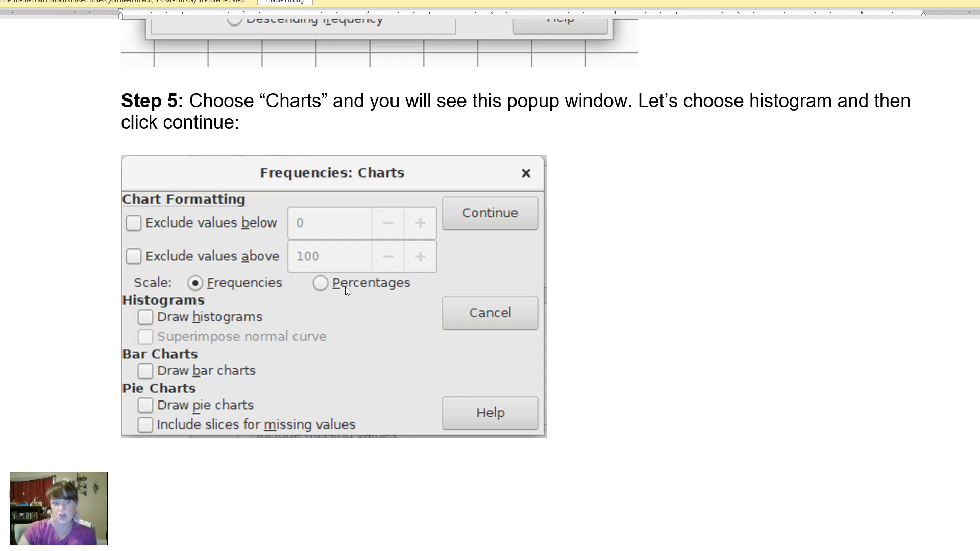
scroll(345, 287, down, 15)
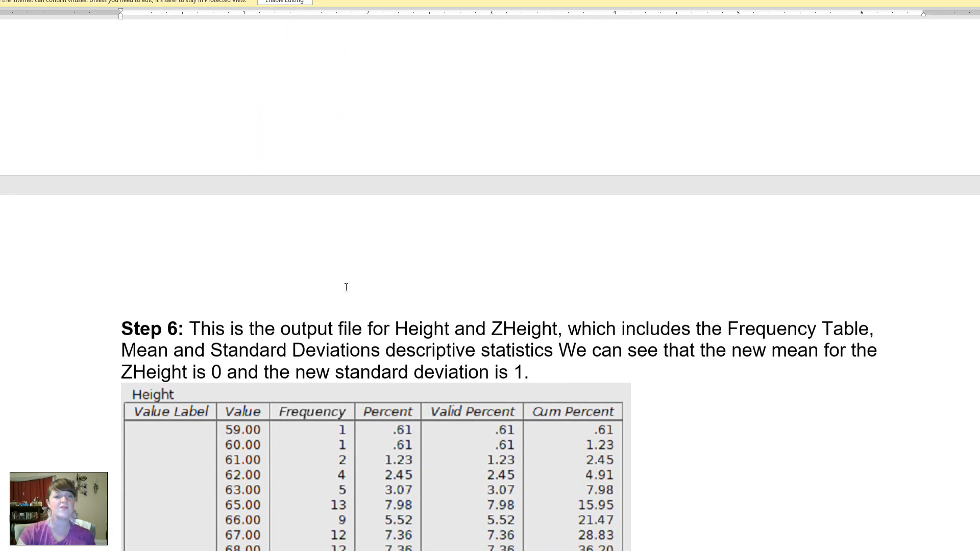
scroll(345, 287, up, 10)
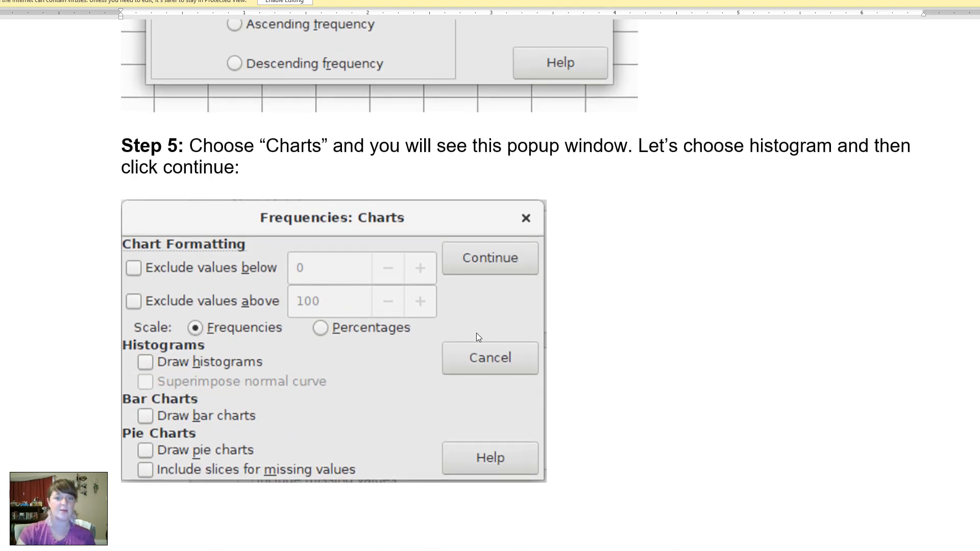
scroll(488, 258, up, 10)
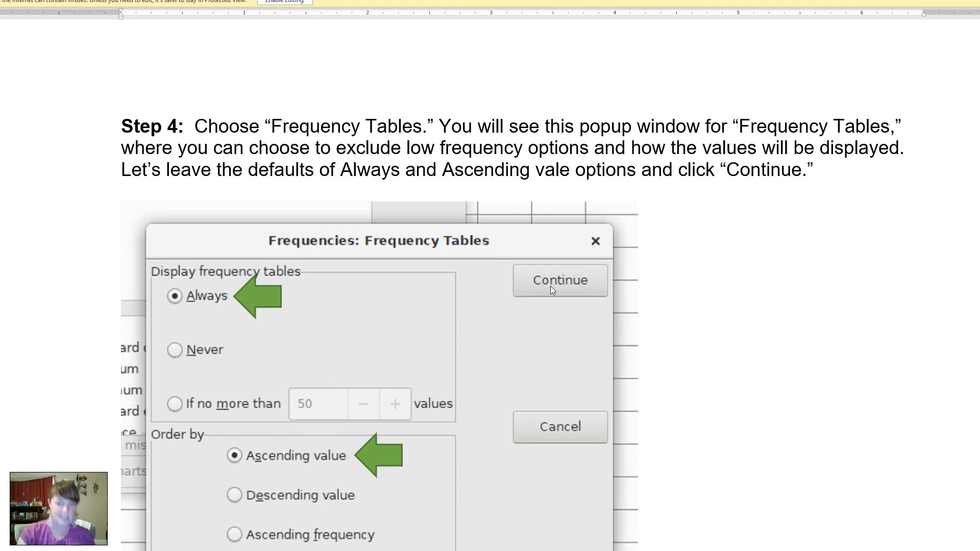
scroll(552, 290, up, 8)
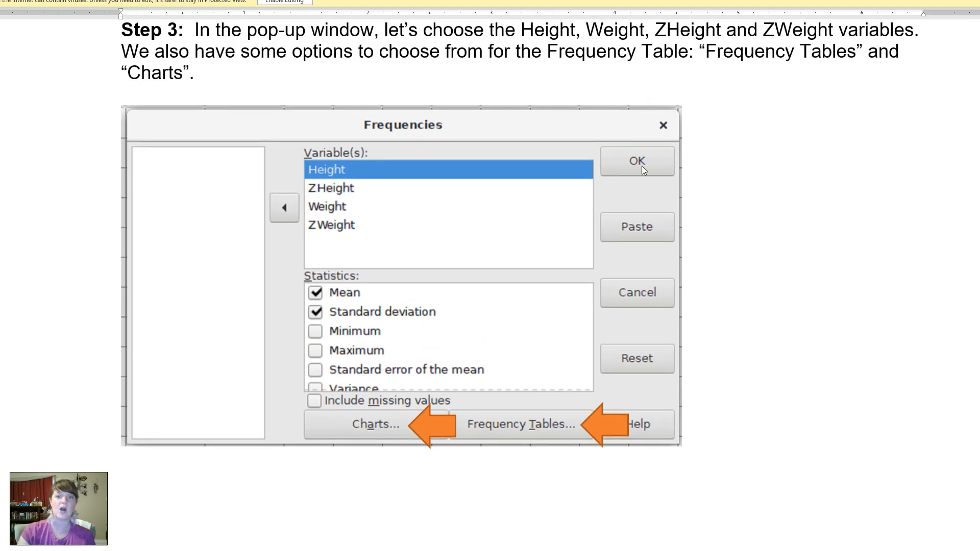
scroll(641, 169, down, 20)
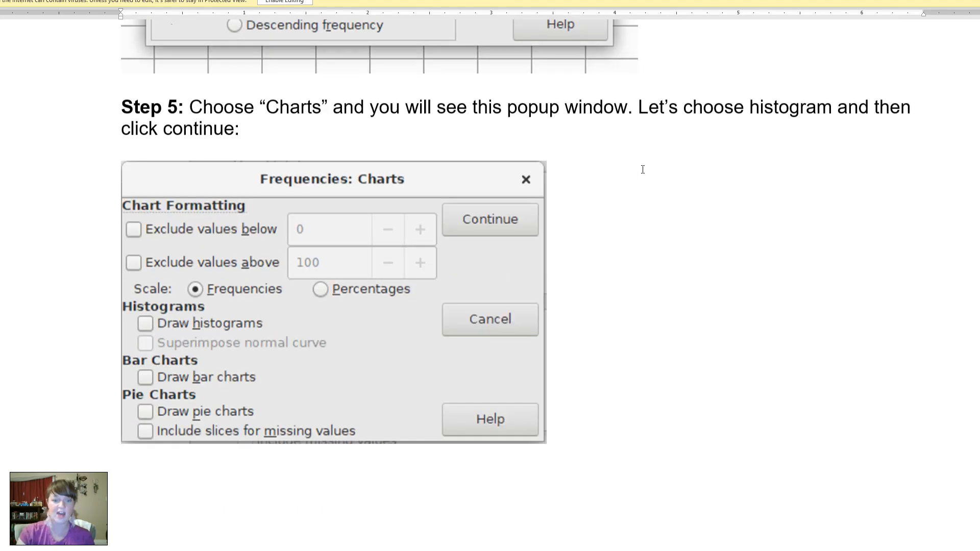
Step: Compare the frequency and percent columns of the Height table with those of the Z-score of Height table in Step 6
scroll(642, 169, down, 4)
scroll(643, 169, up, 2)
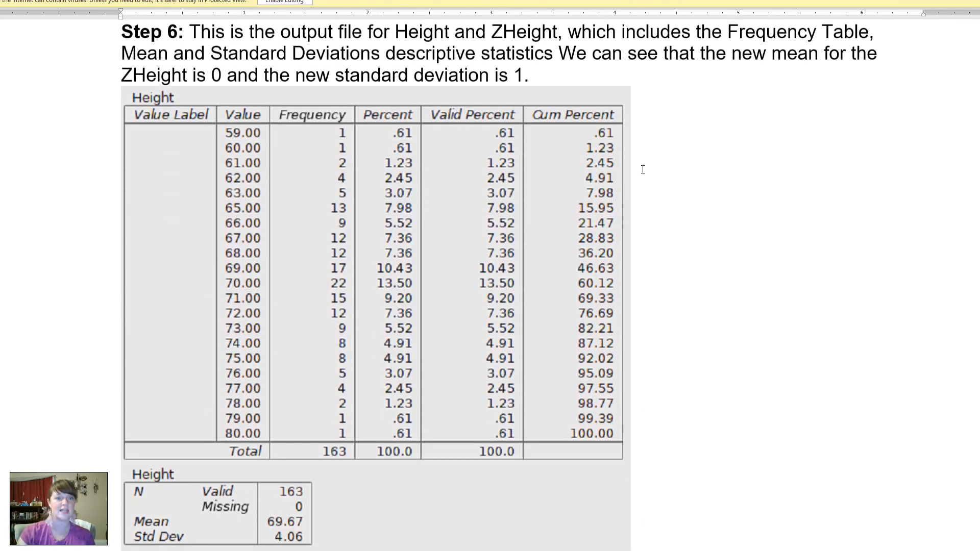
scroll(643, 169, down, 2)
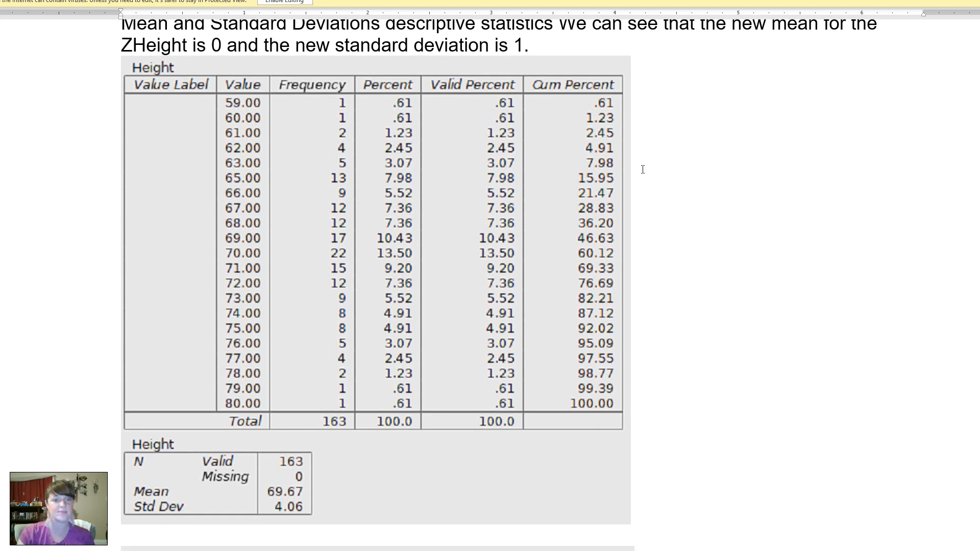
scroll(643, 169, down, 10)
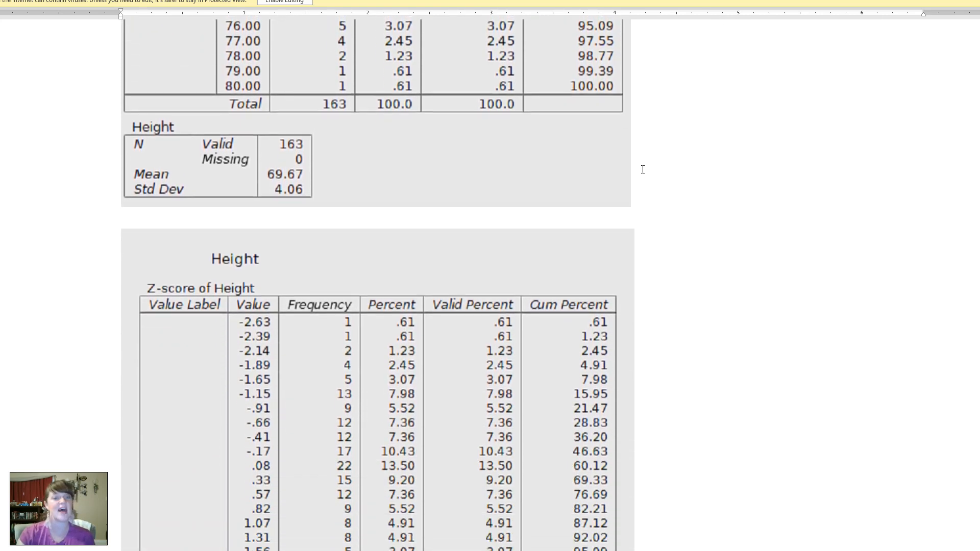
scroll(643, 169, down, 3)
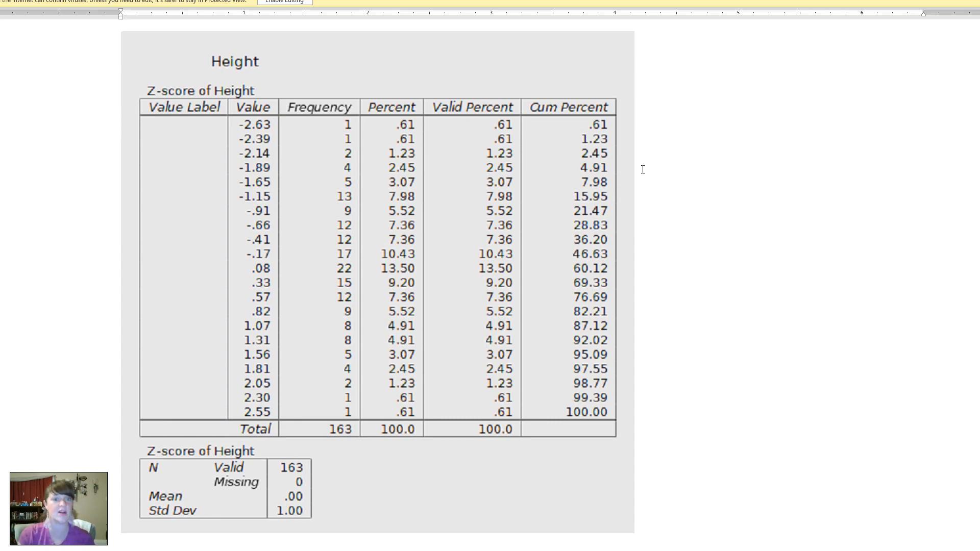
scroll(642, 169, up, 10)
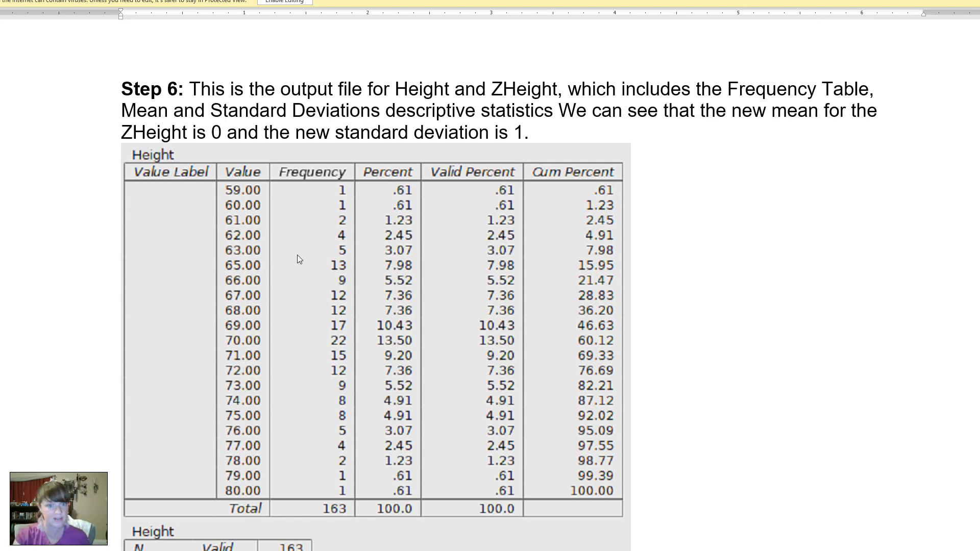
scroll(297, 255, down, 8)
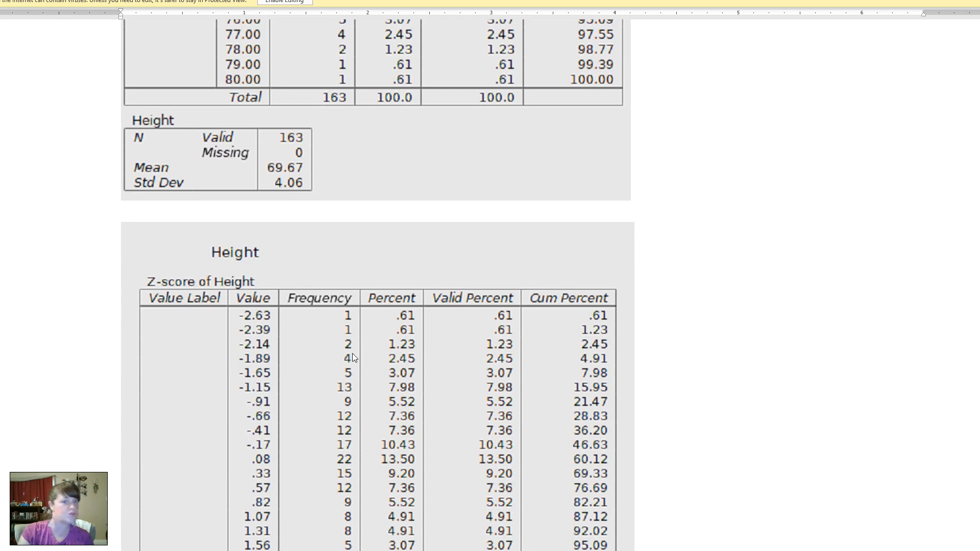
scroll(352, 354, up, 6)
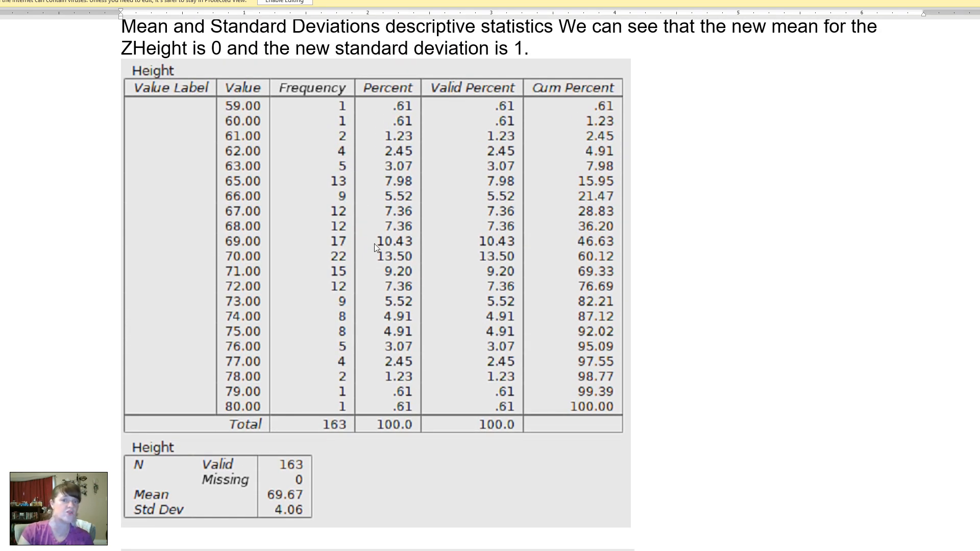
scroll(375, 255, down, 6)
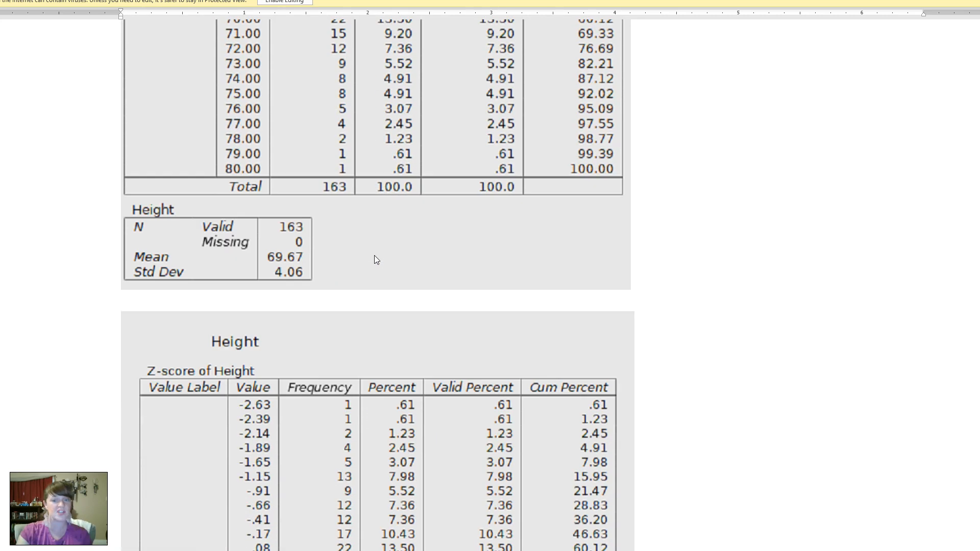
scroll(375, 255, up, 5)
scroll(249, 190, up, 1)
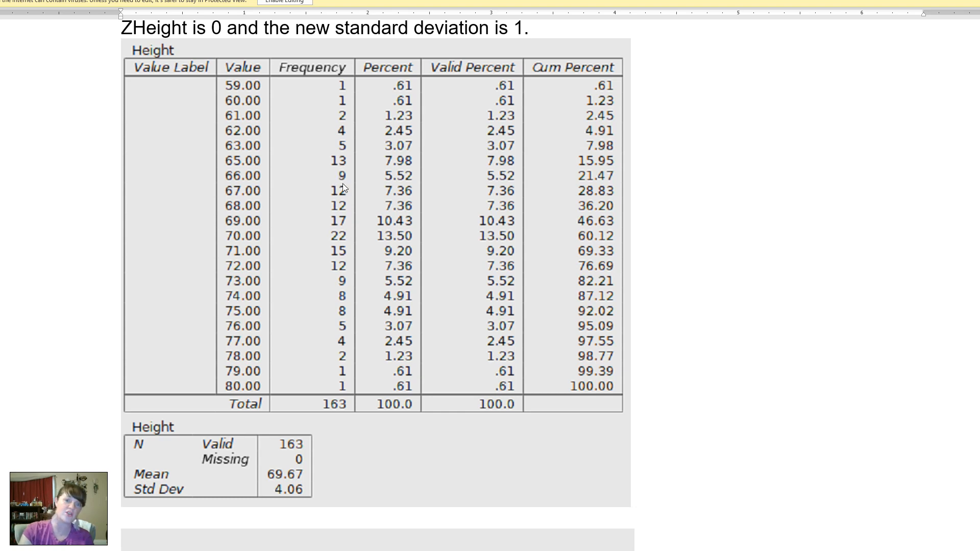
scroll(343, 200, down, 8)
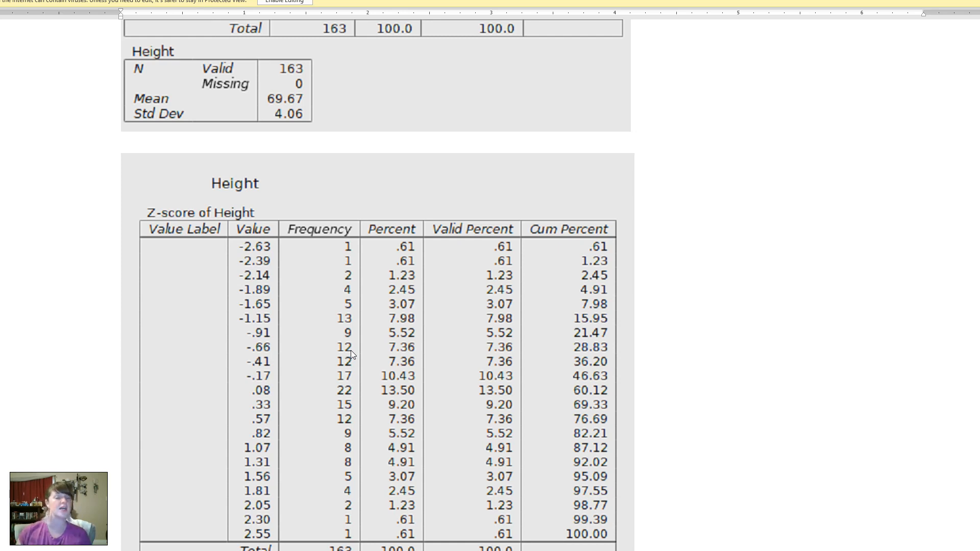
scroll(256, 239, down, 1)
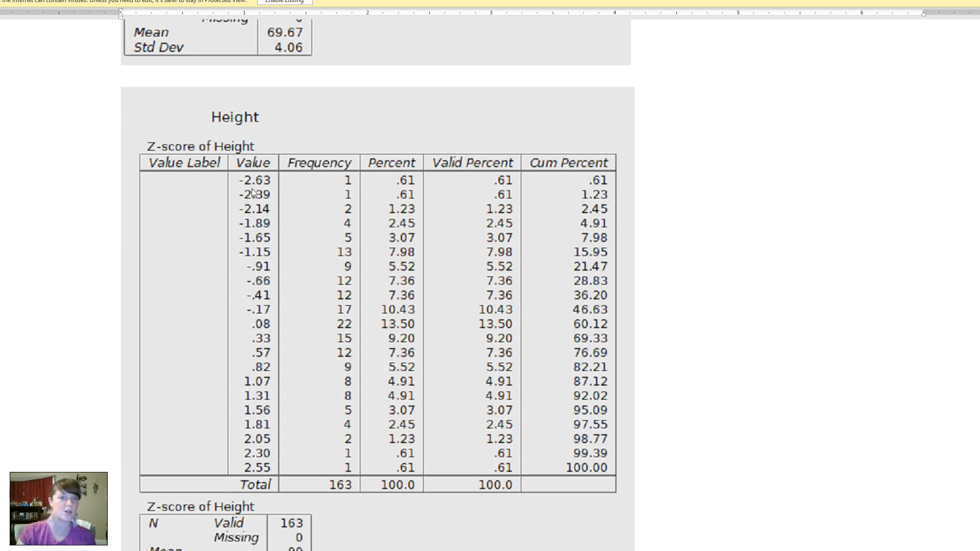
Step: Compare the lowest and highest values, means and standard deviations between the Height and Z-score of Height outputs
scroll(252, 189, up, 10)
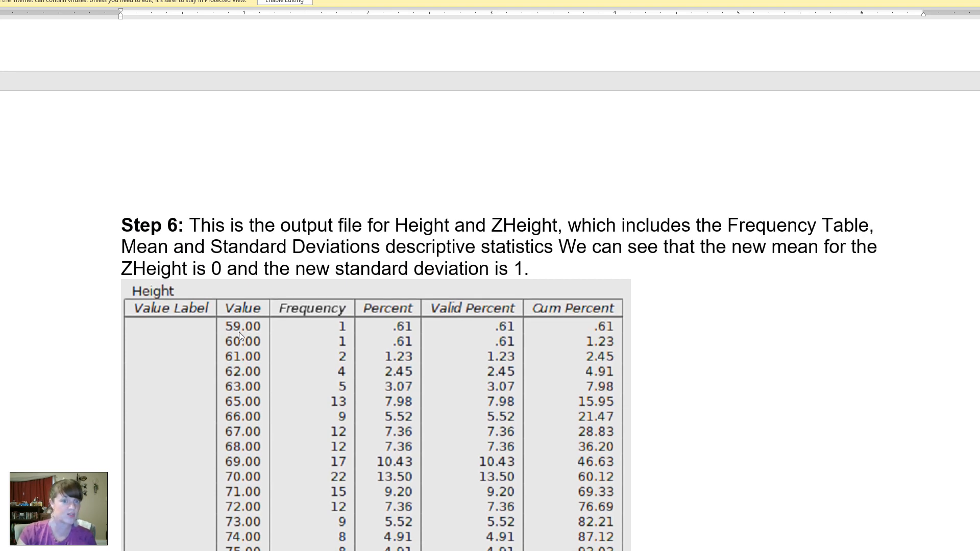
scroll(239, 331, down, 10)
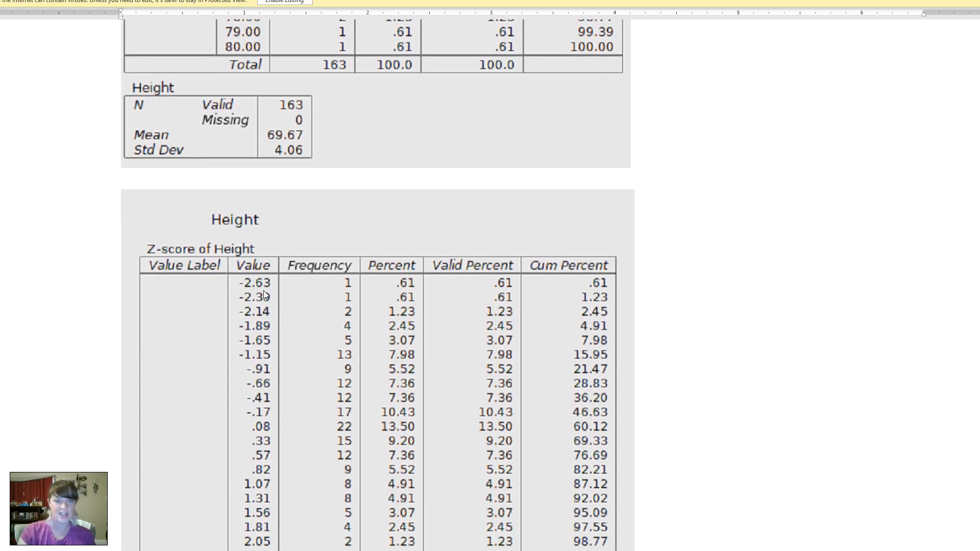
scroll(263, 290, down, 4)
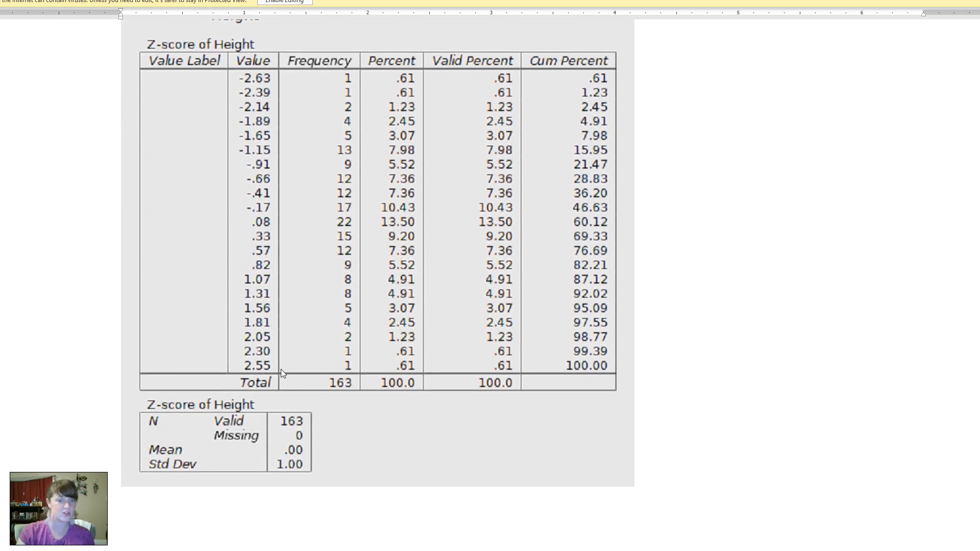
scroll(294, 384, up, 12)
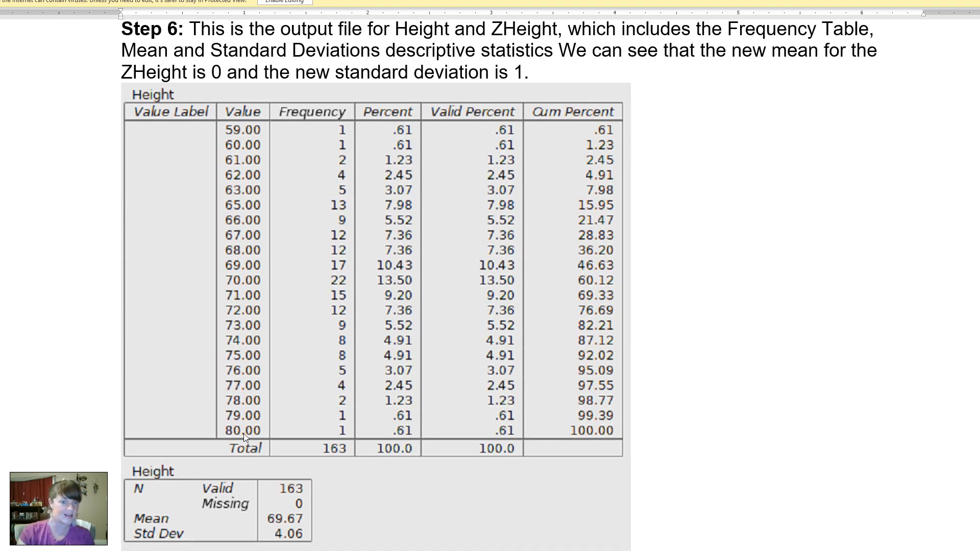
scroll(235, 433, down, 12)
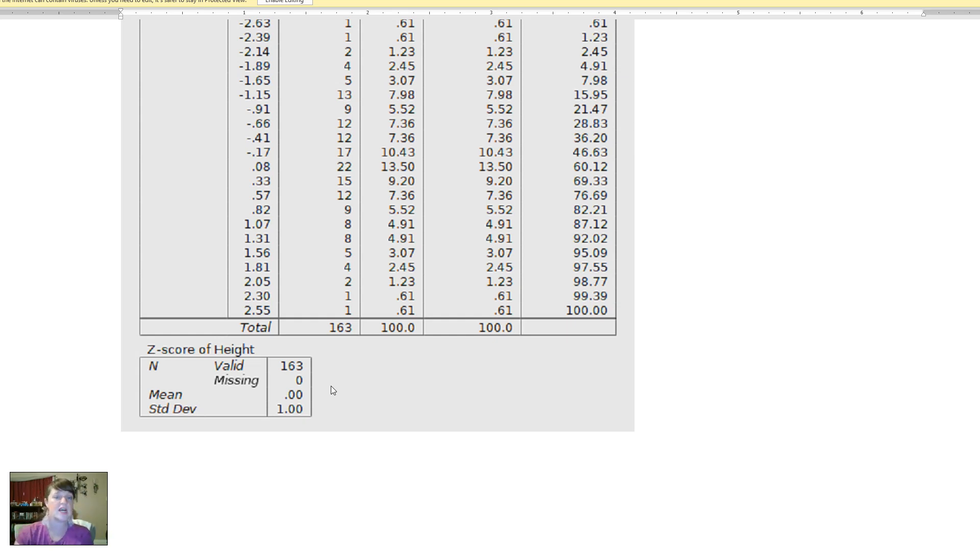
scroll(330, 386, up, 15)
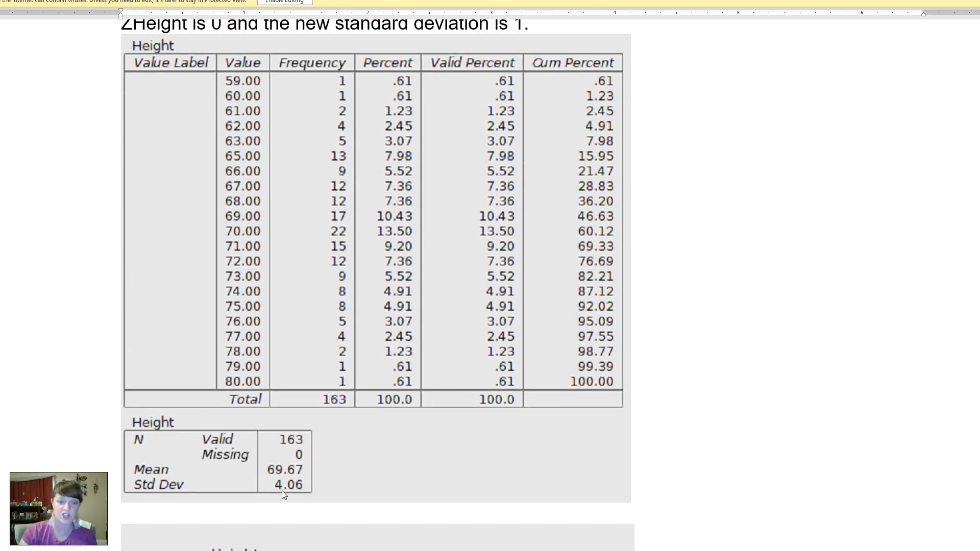
scroll(302, 489, down, 15)
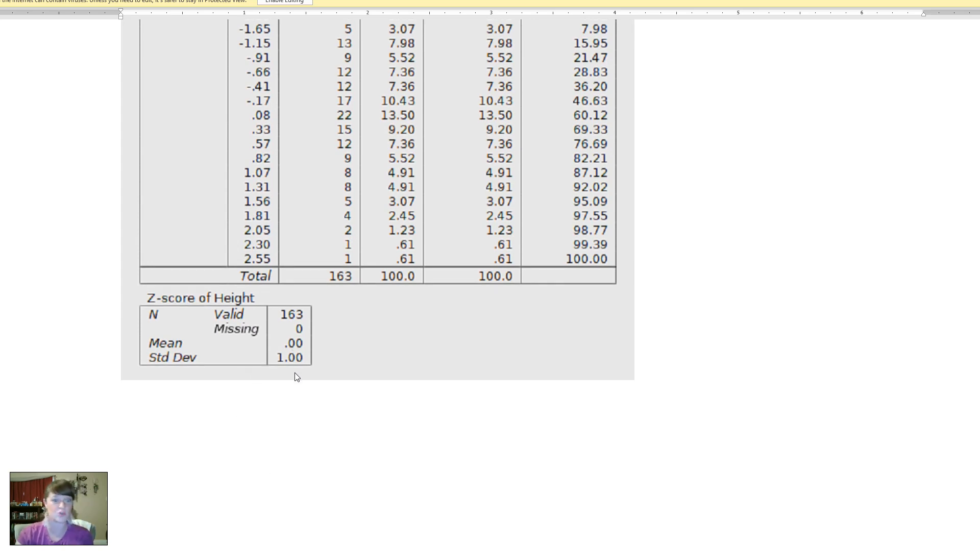
scroll(295, 377, up, 4)
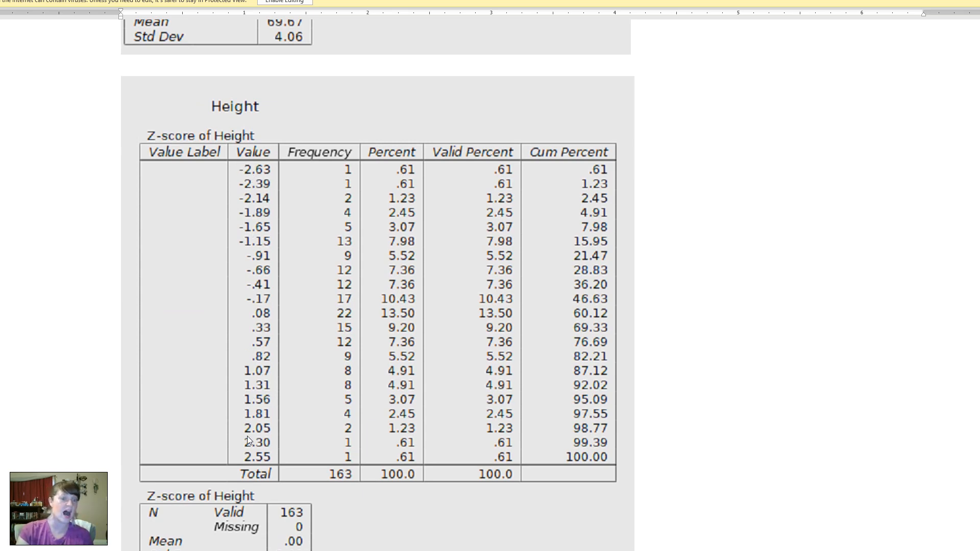
scroll(248, 437, down, 1)
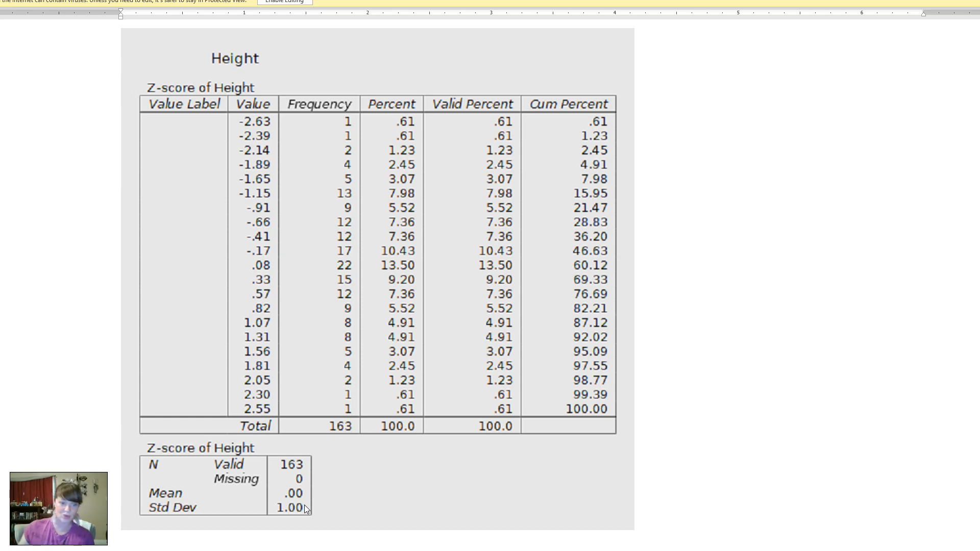
Step: Look at the Step 7 histogram section and trace it back to the Draw histograms option in the Step 5 Charts dialog
scroll(304, 504, down, 10)
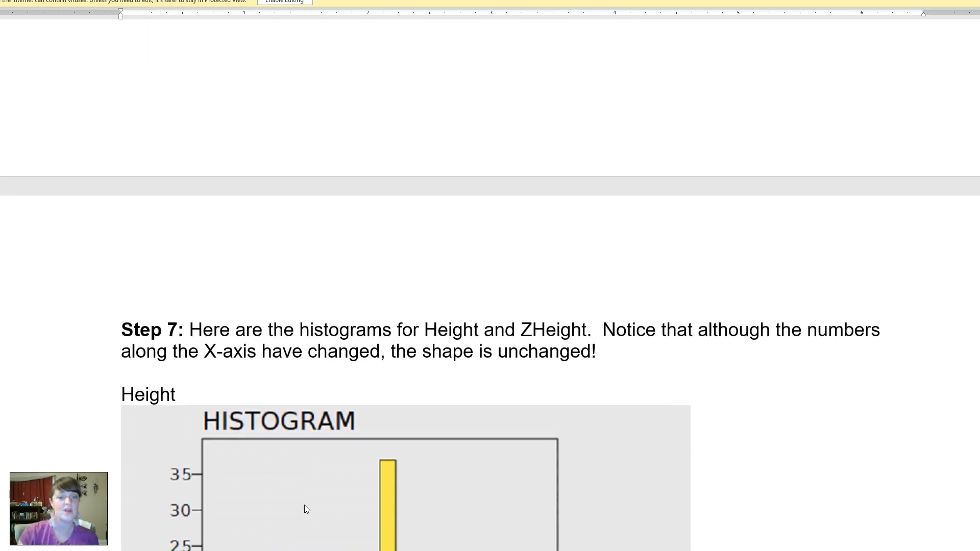
scroll(304, 504, up, 10)
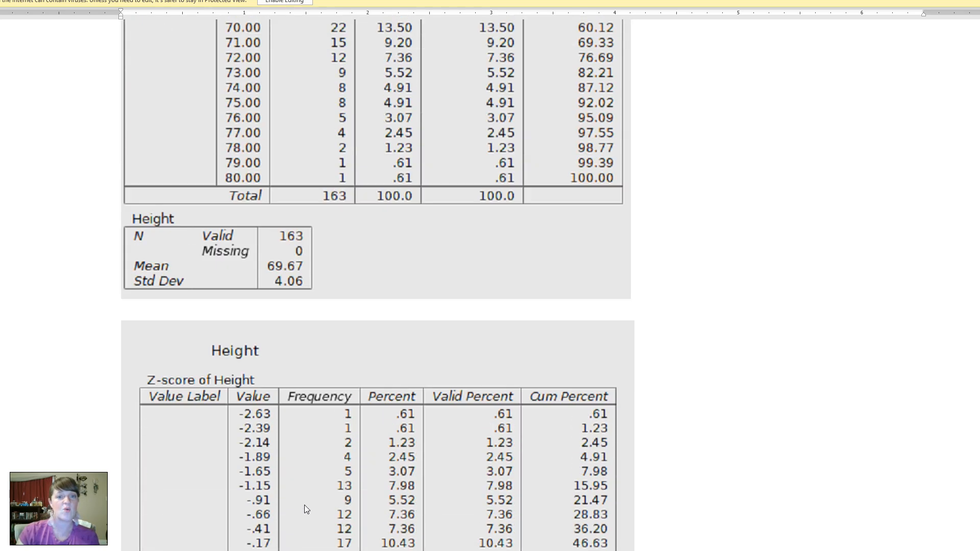
scroll(304, 504, up, 8)
scroll(305, 505, up, 3)
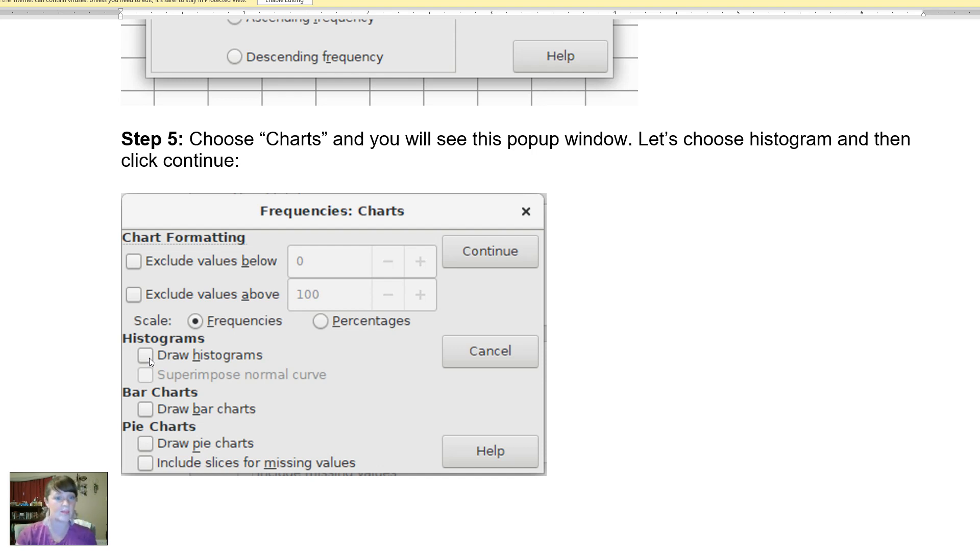
scroll(149, 357, down, 10)
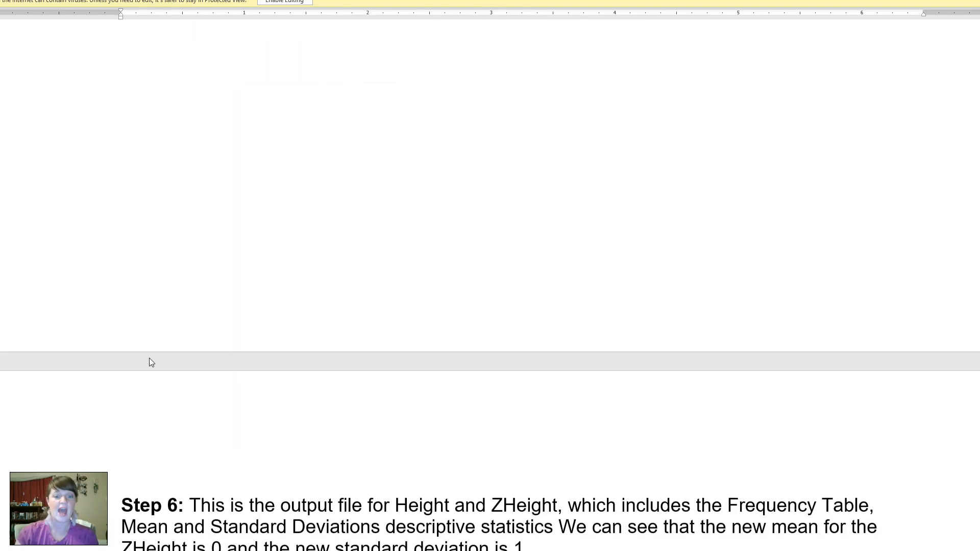
scroll(150, 358, down, 15)
scroll(150, 359, up, 10)
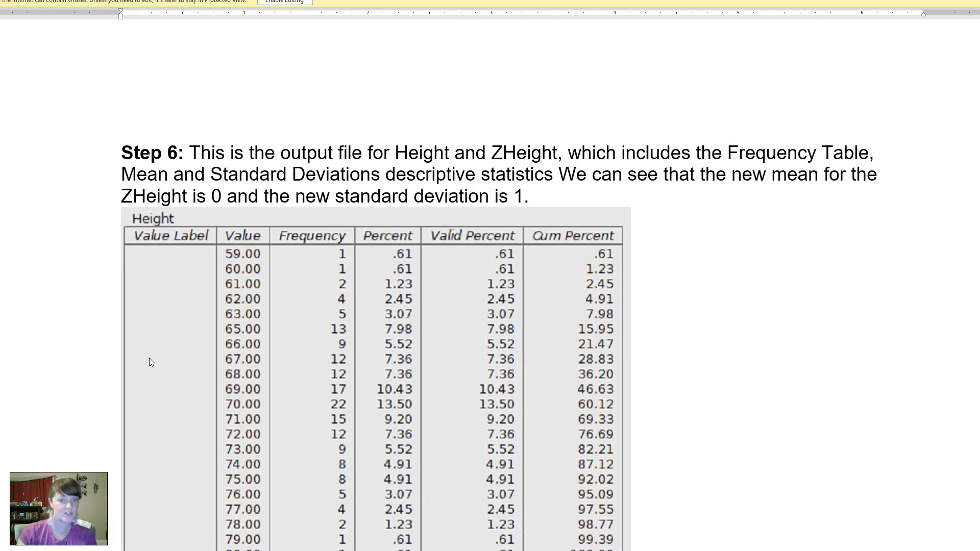
Step: Compare the overall shape of the Height and ZHeight histograms in Step 7 of the guide
scroll(149, 358, down, 15)
scroll(150, 359, down, 4)
scroll(150, 359, up, 2)
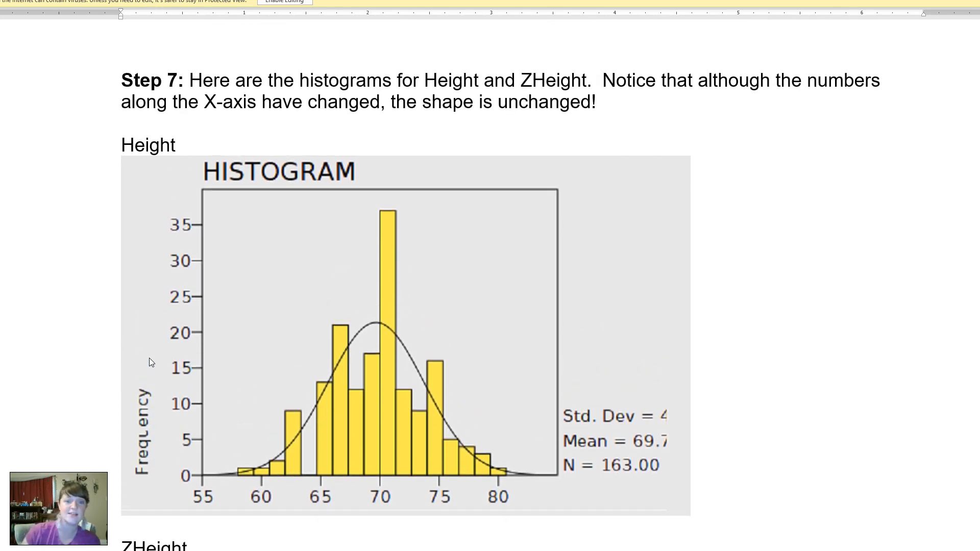
scroll(149, 359, down, 9)
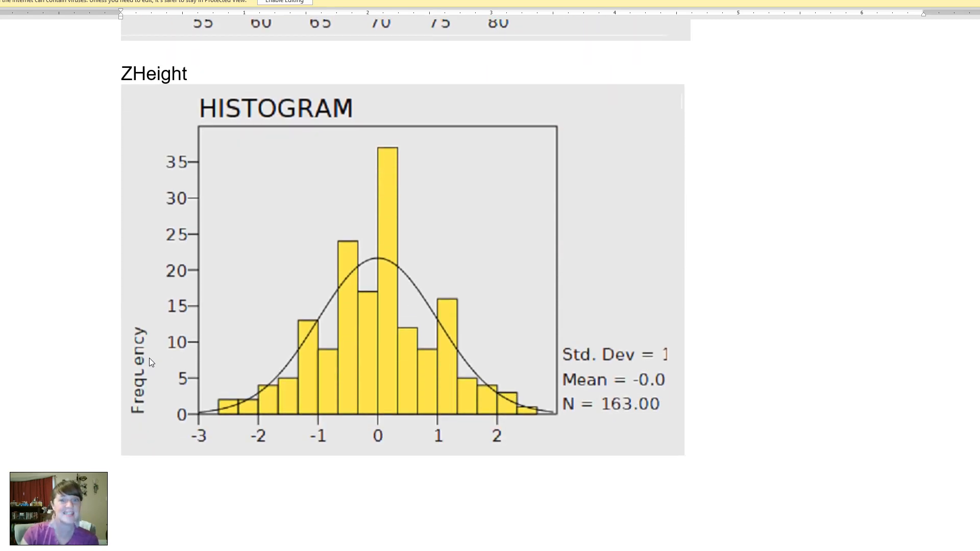
scroll(149, 359, up, 9)
scroll(150, 359, down, 10)
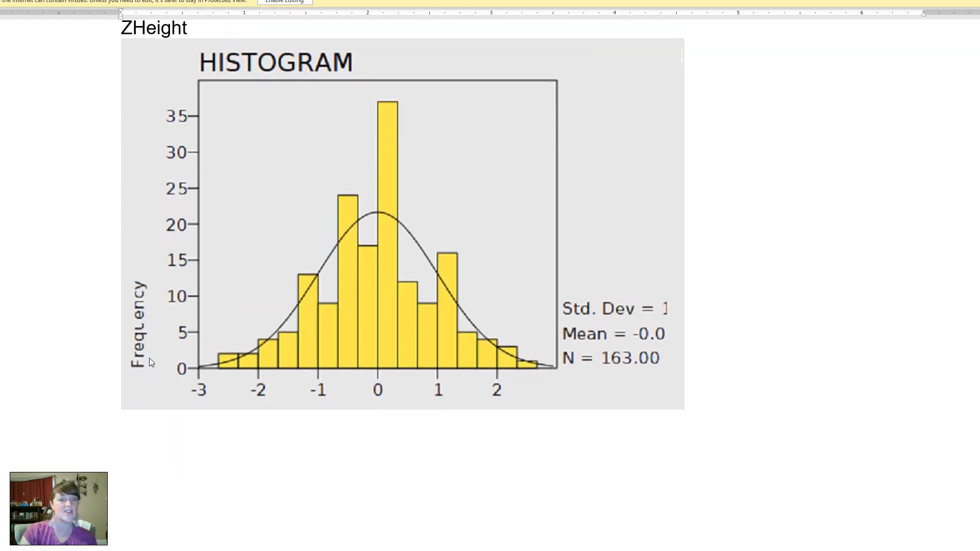
scroll(364, 237, up, 2)
scroll(363, 233, up, 3)
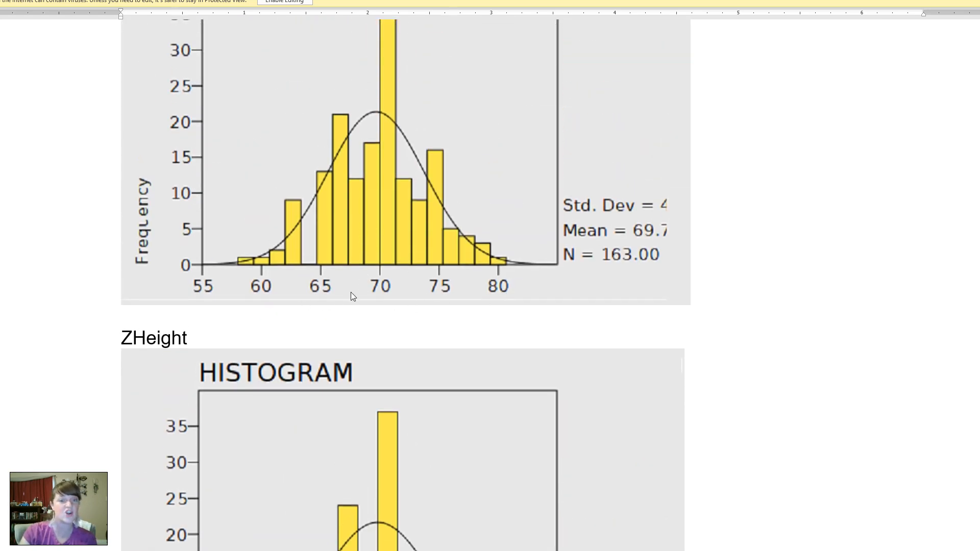
Step: Examine the X-axis values and individual bars of the Height histogram against those of the ZHeight histogram
scroll(454, 257, down, 1)
scroll(455, 257, down, 1)
scroll(434, 479, up, 3)
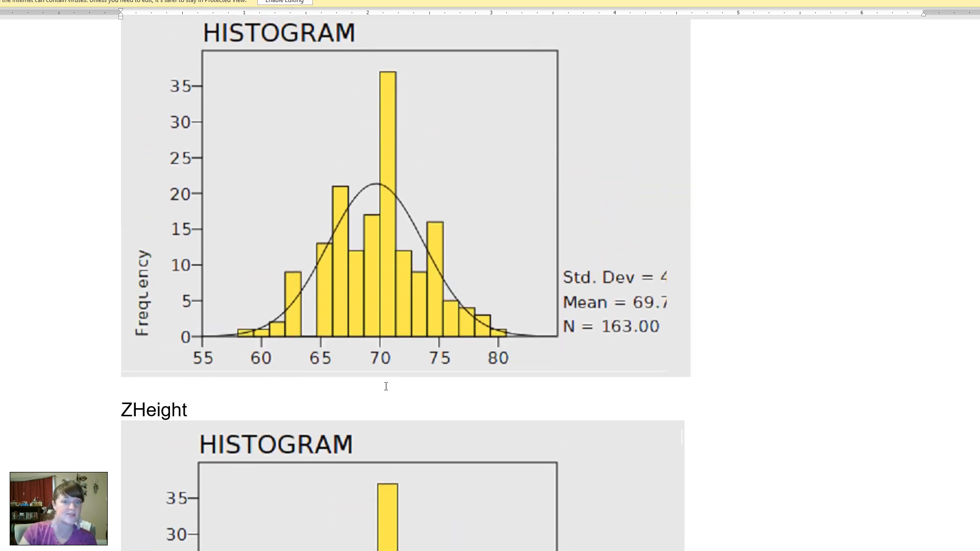
scroll(224, 497, down, 5)
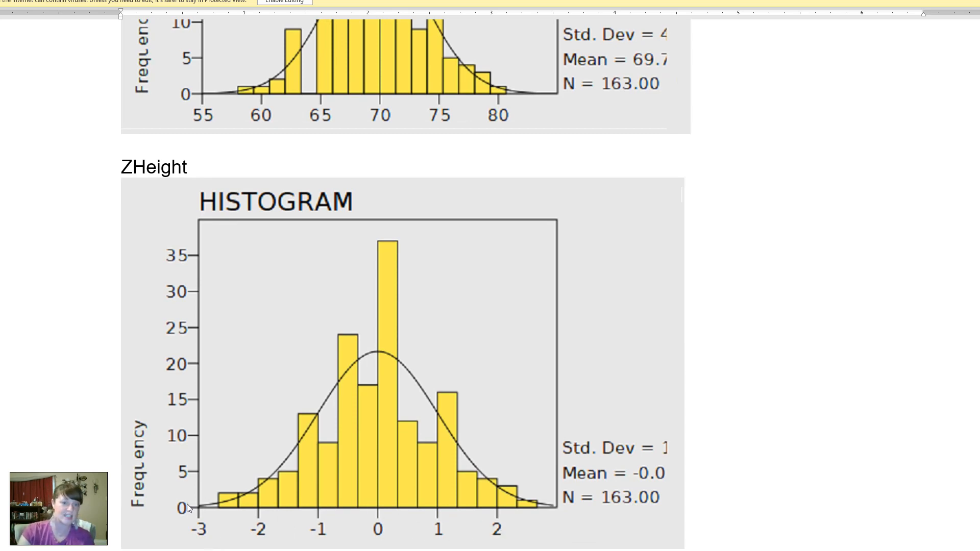
scroll(456, 481, up, 6)
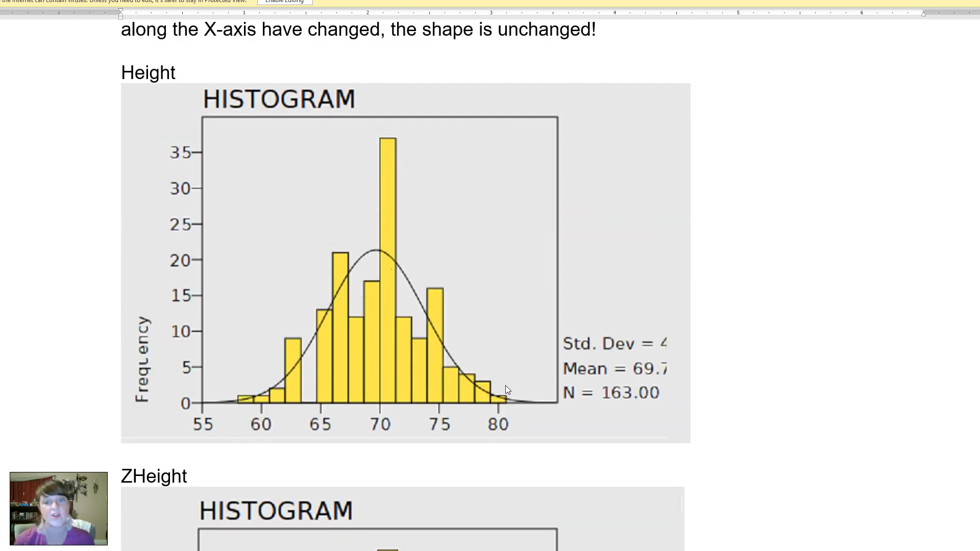
scroll(505, 387, down, 2)
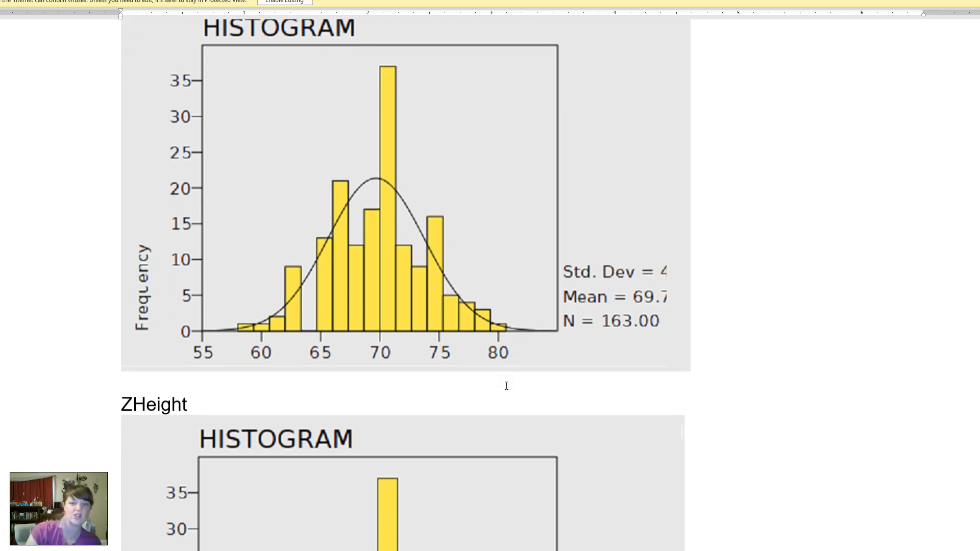
scroll(357, 357, down, 3)
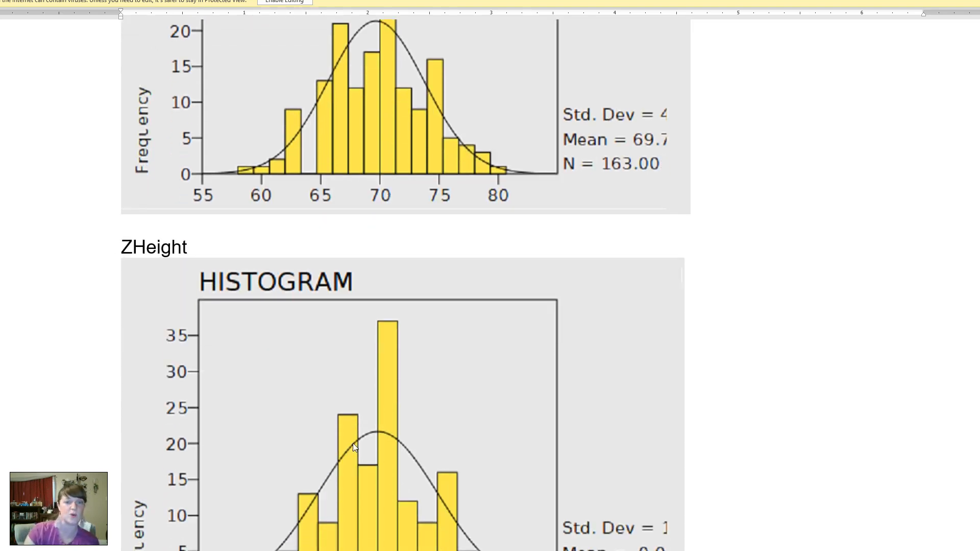
scroll(346, 459, down, 5)
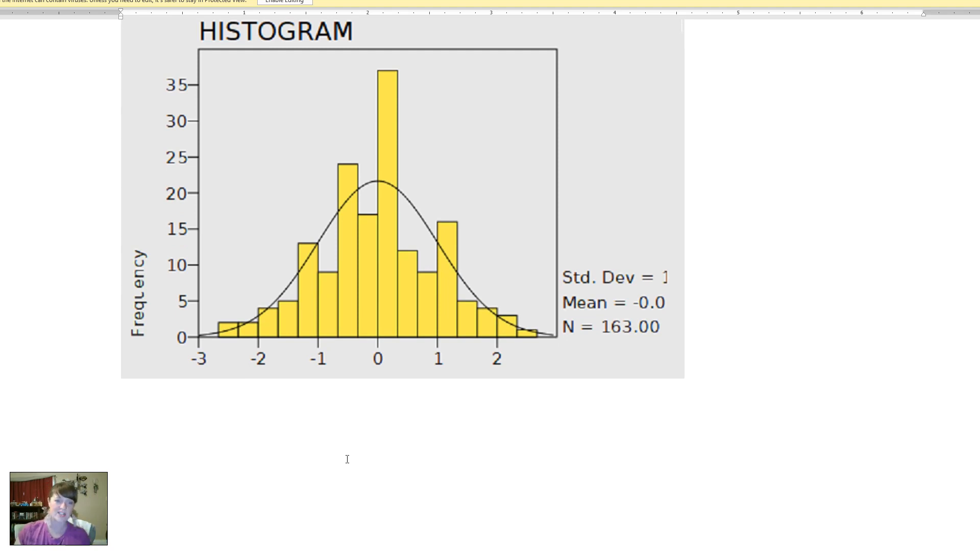
scroll(347, 459, down, 15)
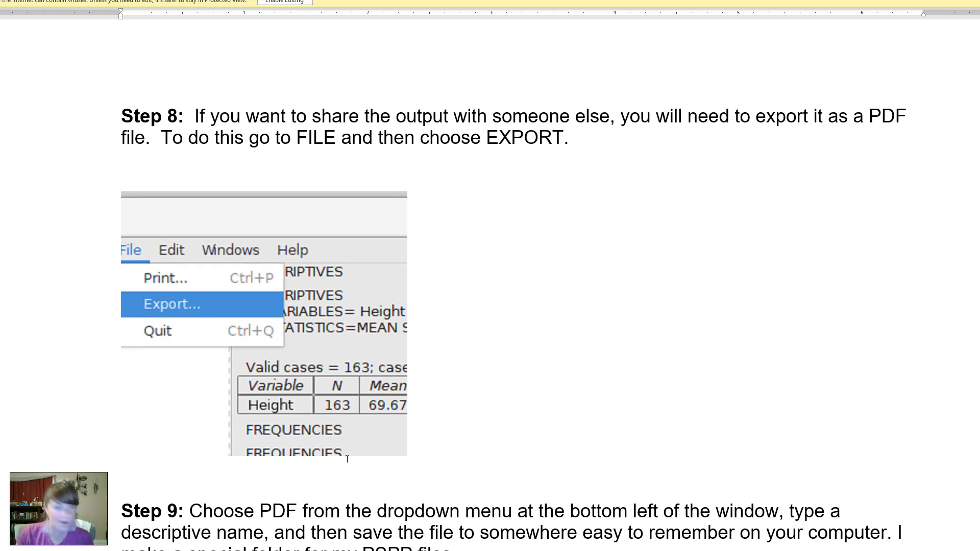
scroll(347, 459, up, 10)
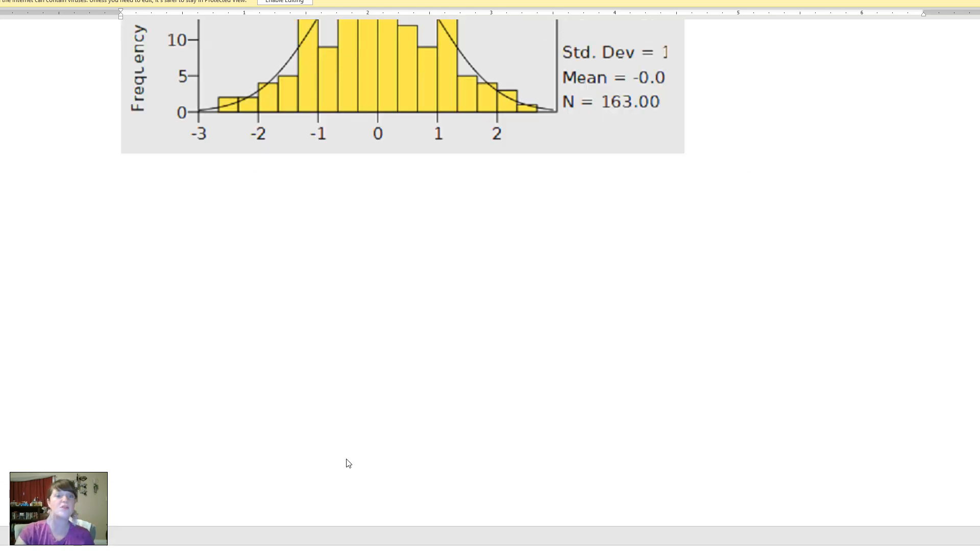
scroll(328, 274, up, 6)
scroll(328, 274, up, 2)
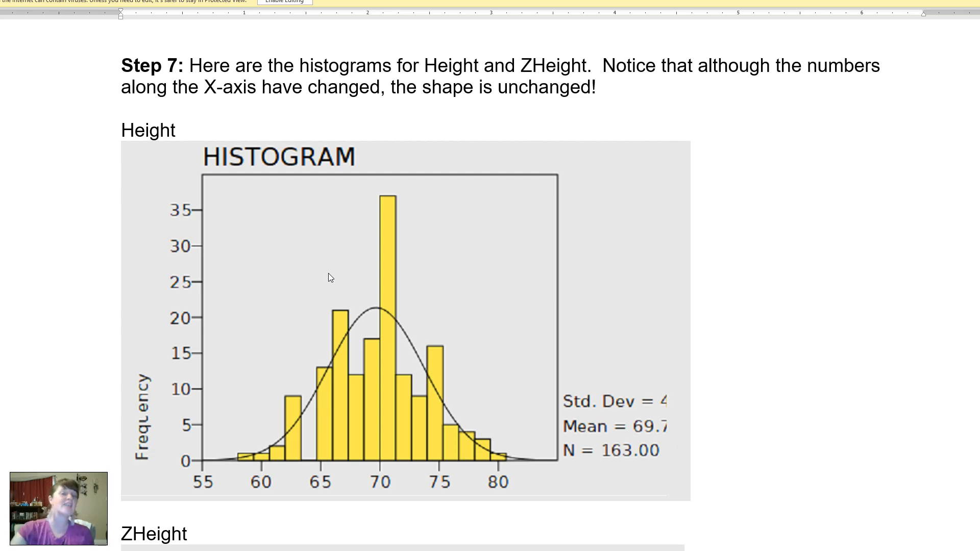
Step: Read Steps 8 and 9 on exporting the output as a PDF, including its file name, location and file type
scroll(328, 274, down, 16)
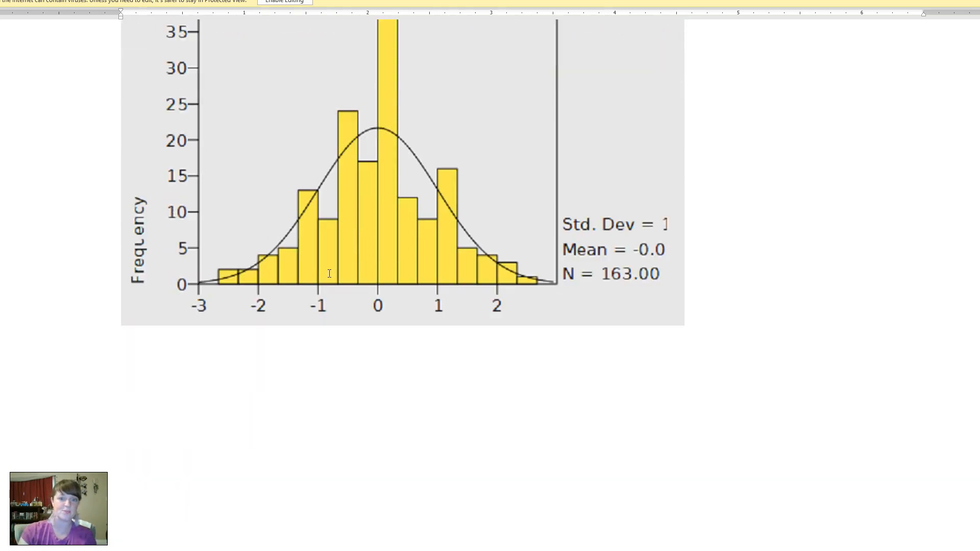
scroll(329, 274, down, 5)
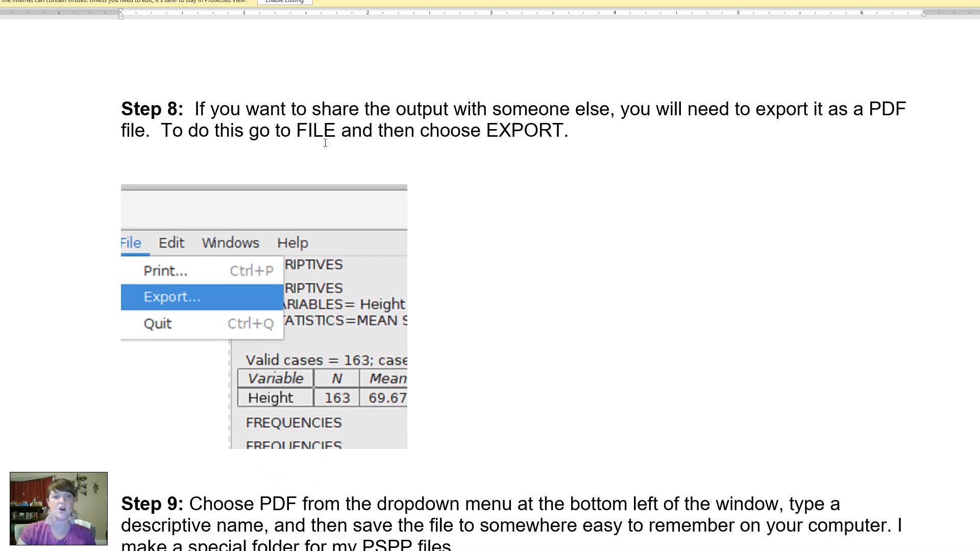
scroll(505, 148, down, 7)
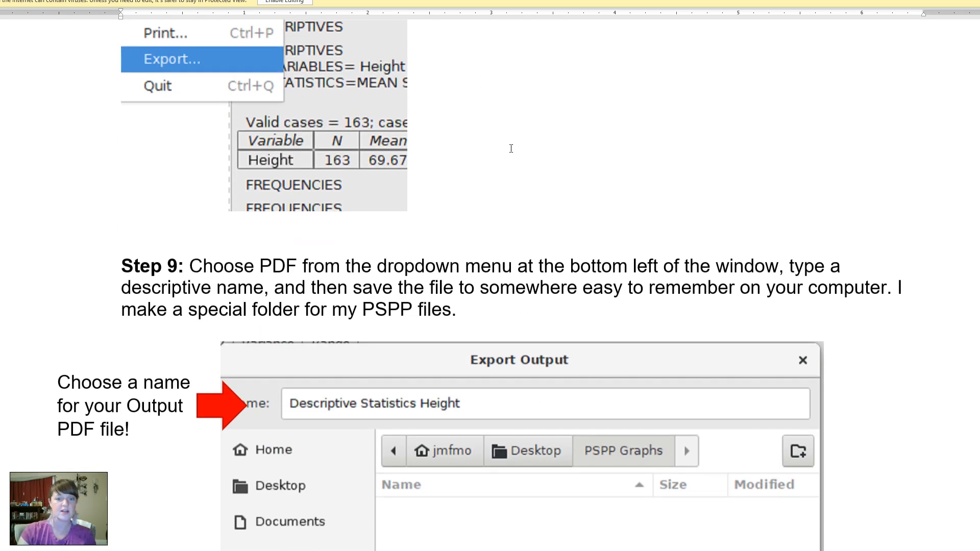
scroll(511, 149, down, 3)
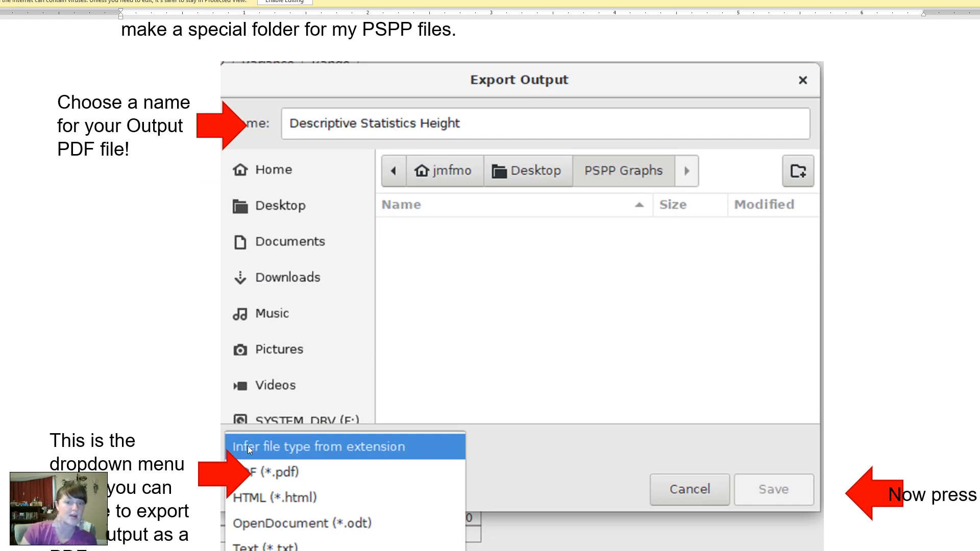
scroll(249, 447, down, 3)
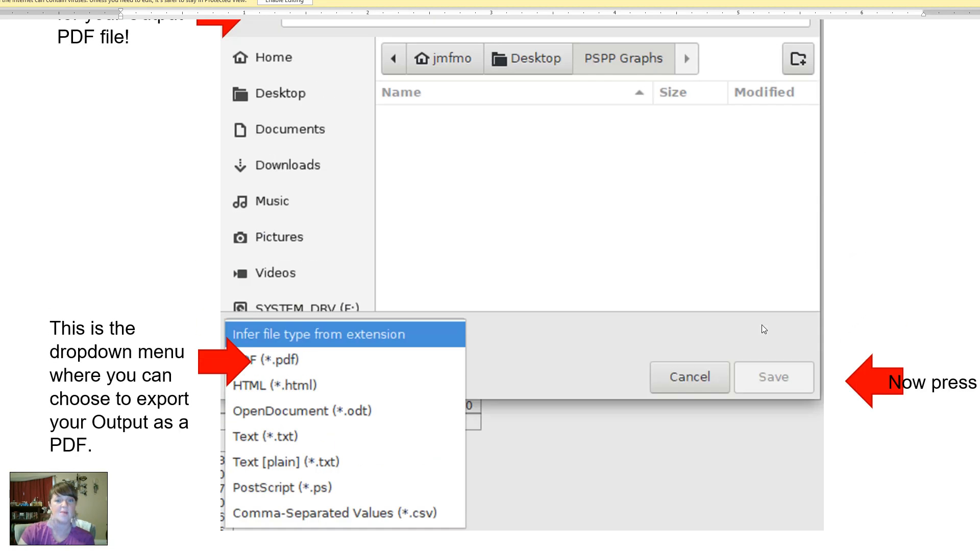
scroll(762, 325, up, 2)
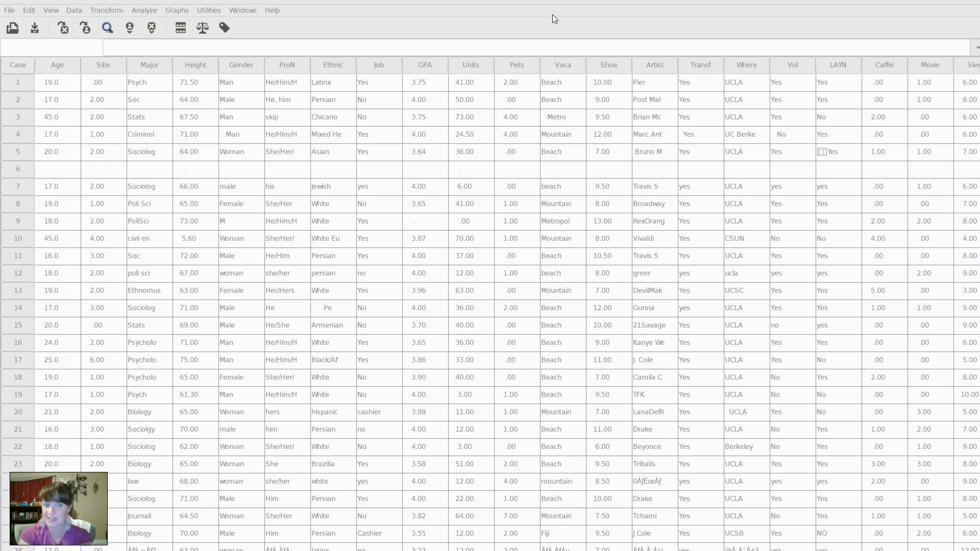
Step: Switch to the PSPP data set and open the Frequencies analysis, placing its dialog fully in view
click(525, 18)
click(148, 12)
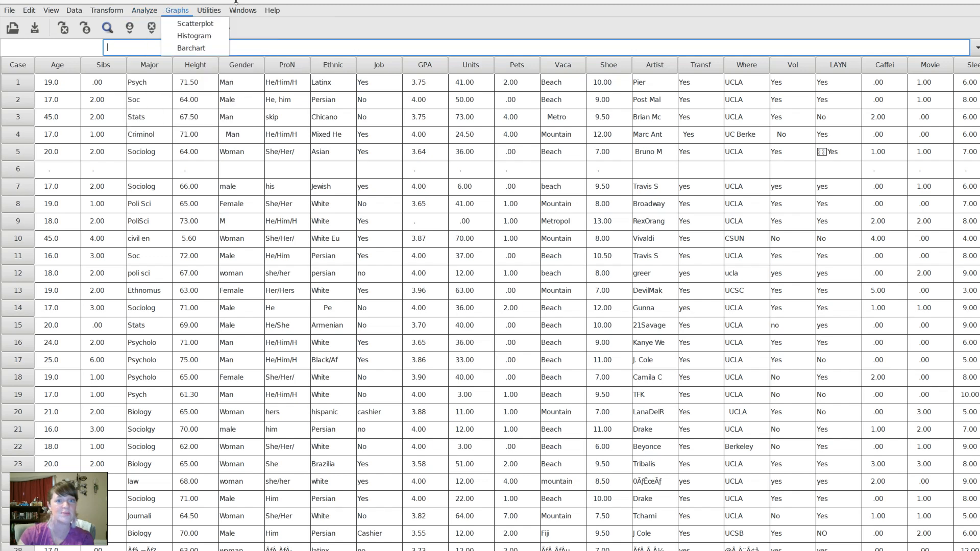
mouse_move(213, 23)
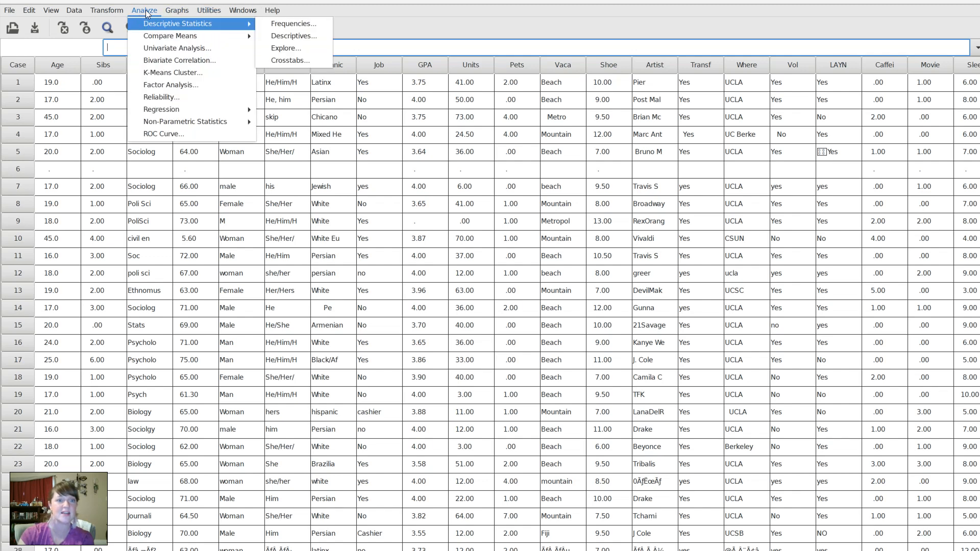
click(275, 23)
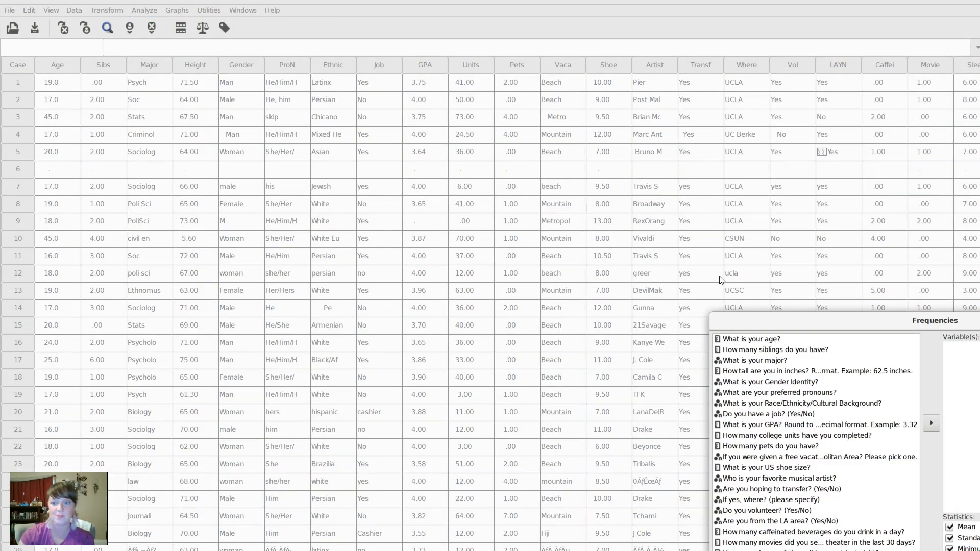
drag(777, 323, 403, 81)
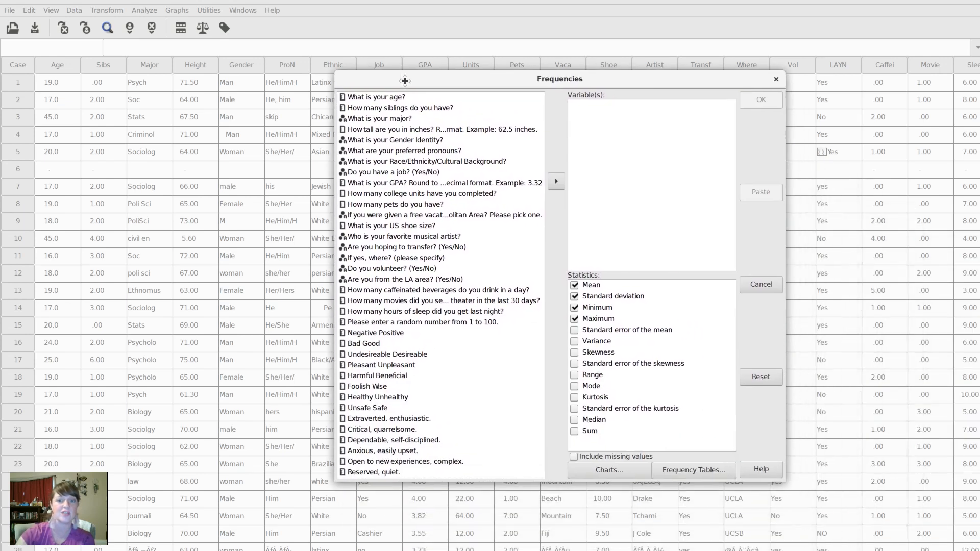
Step: Exclude Minimum and Maximum from the Frequencies statistics, keeping only Mean and Standard deviation
click(575, 309)
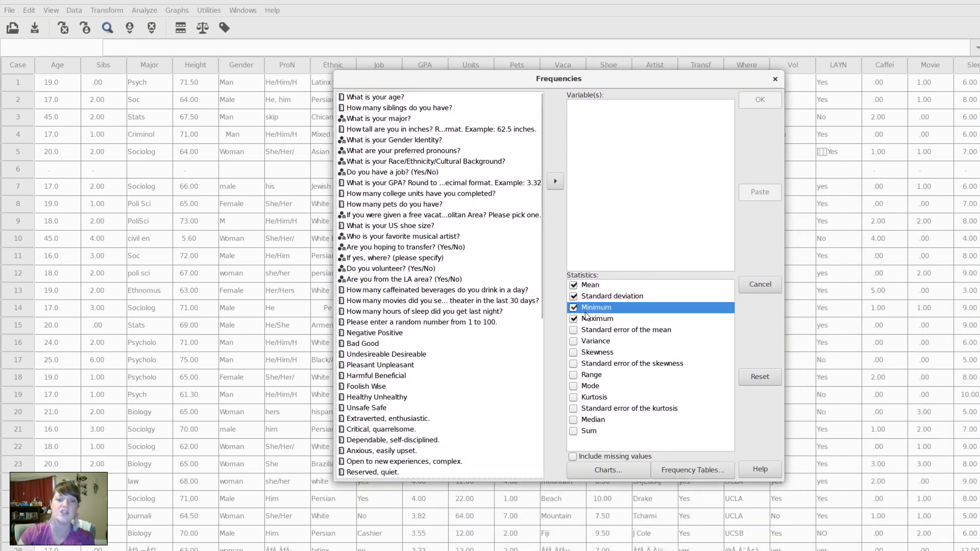
click(576, 309)
click(575, 320)
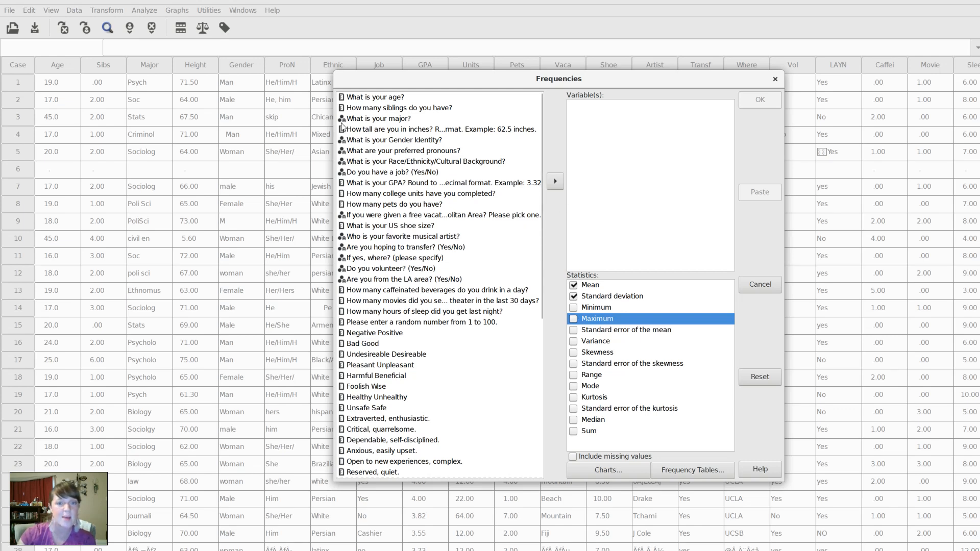
Step: Add the height in inches and hours of sleep questions to the Frequencies variables
click(401, 130)
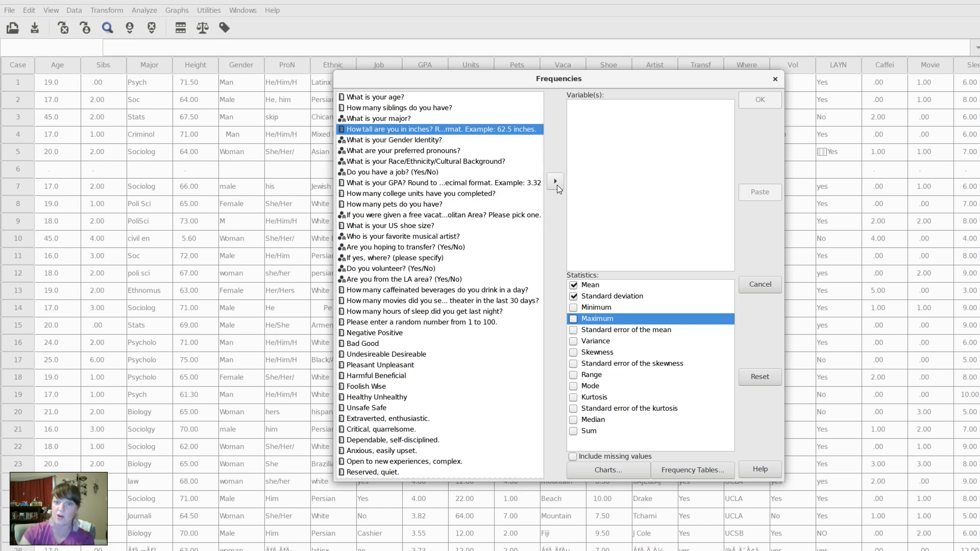
click(557, 184)
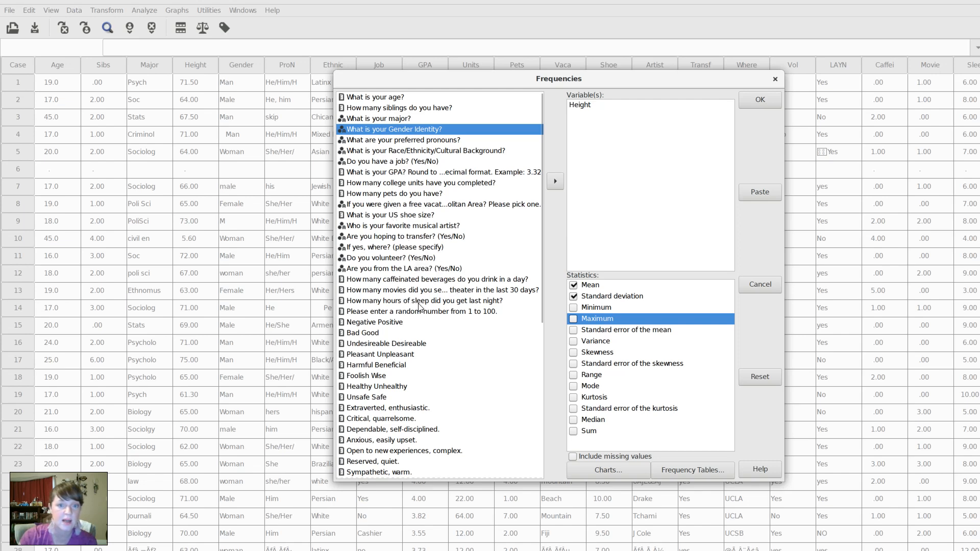
click(419, 302)
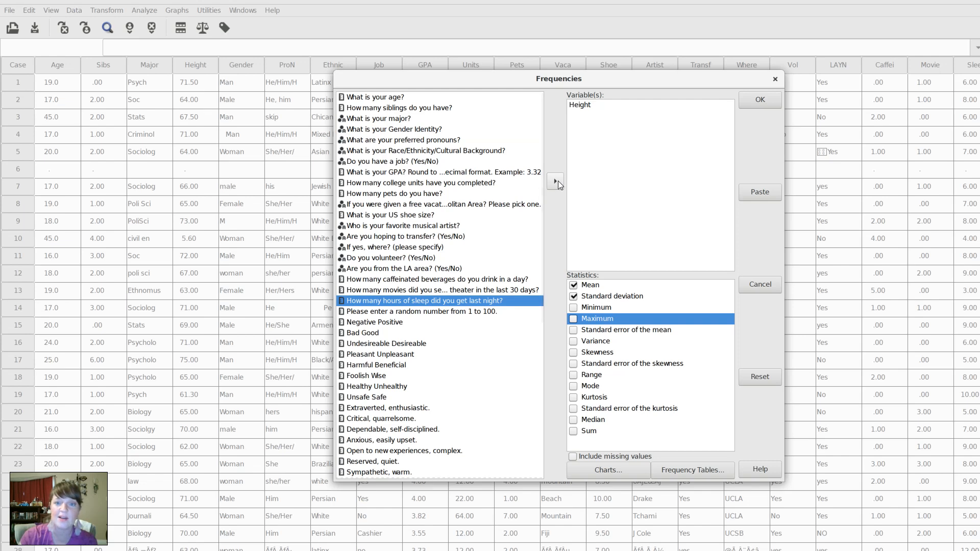
click(560, 181)
Step: Add the z-score variables for height and hours of sleep, ZHeight and ZSleep, to the Frequencies analysis
scroll(492, 322, down, 8)
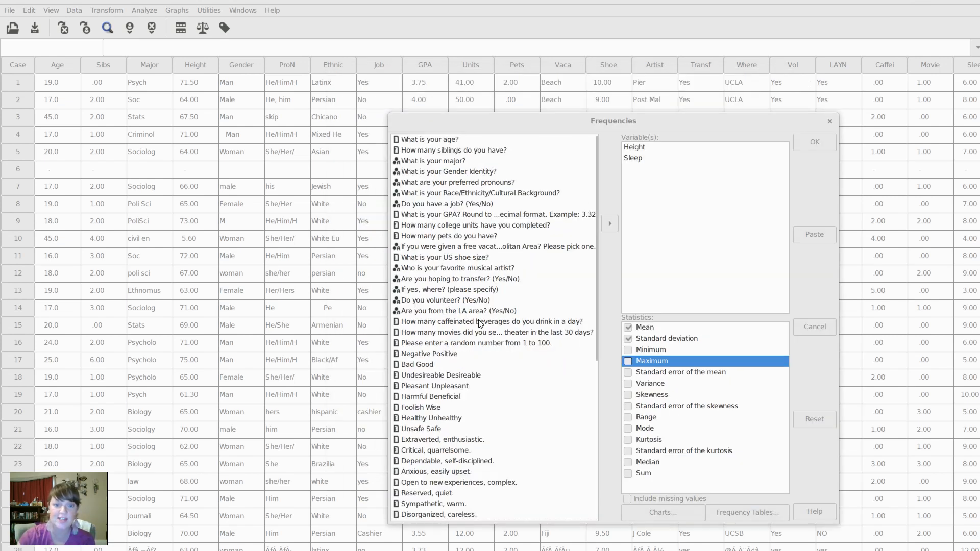
scroll(480, 323, down, 8)
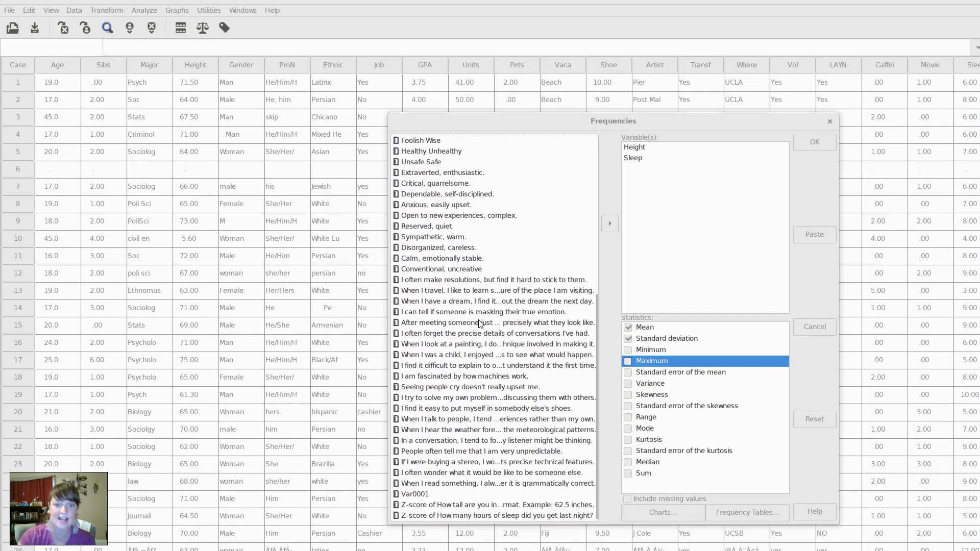
click(474, 505)
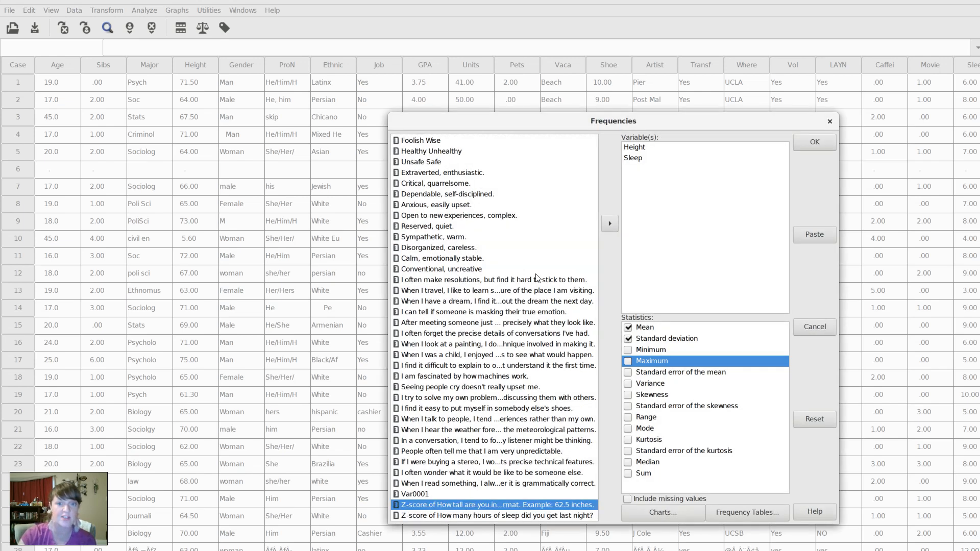
click(614, 229)
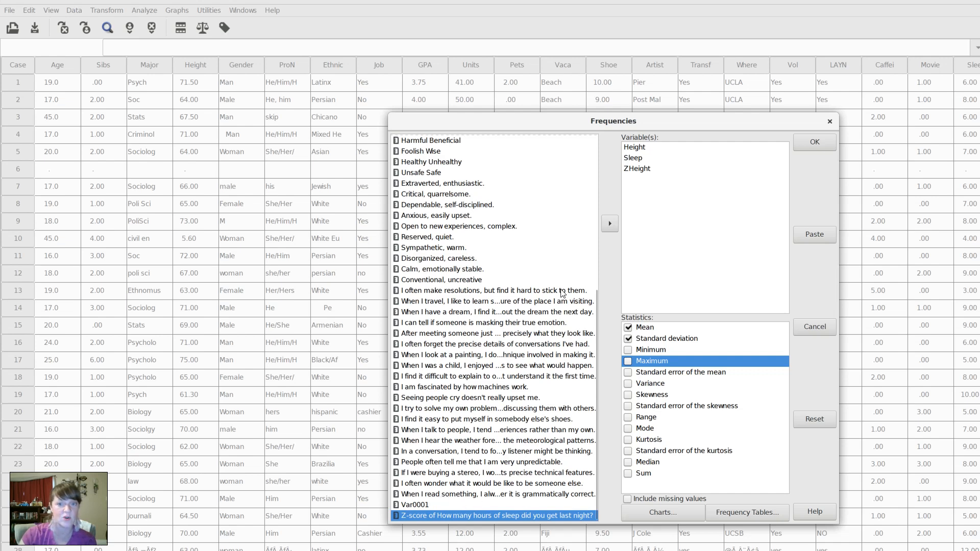
click(606, 227)
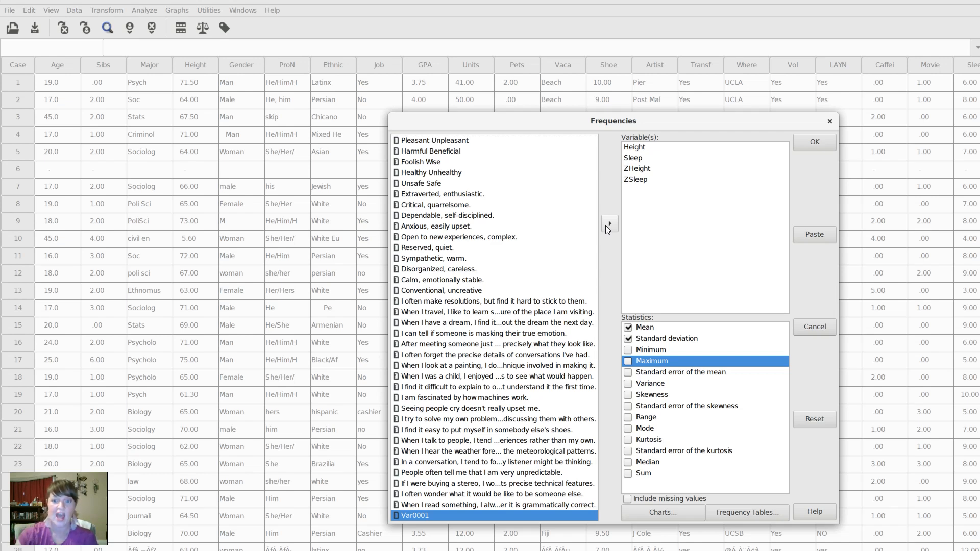
Step: Enable drawing histograms in the Frequencies chart options and run the analysis for Height, Sleep, ZHeight and ZSleep
click(677, 510)
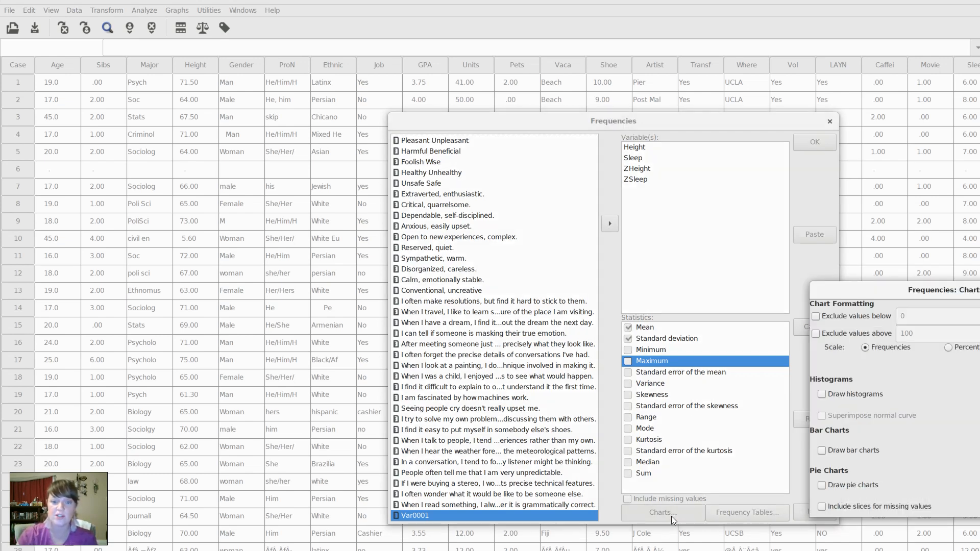
drag(893, 293, 772, 189)
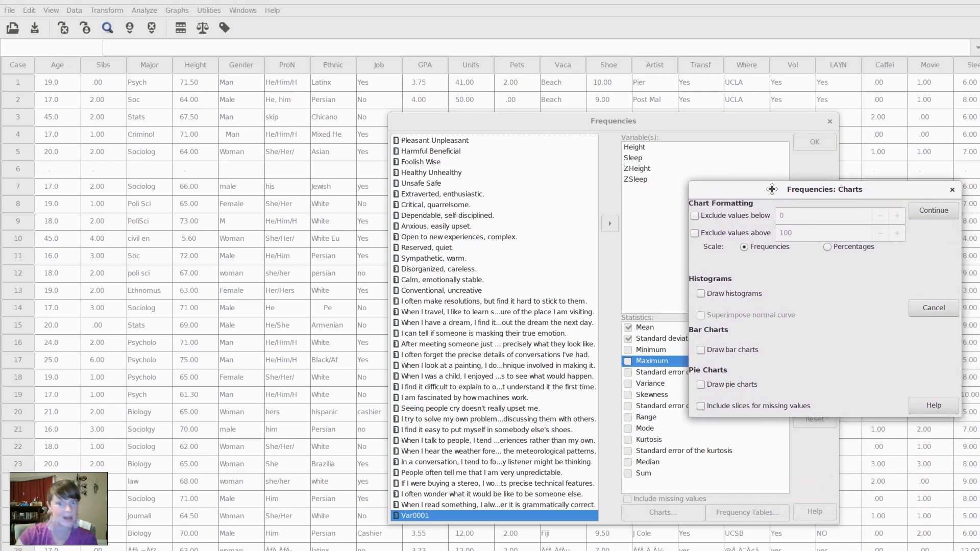
click(702, 293)
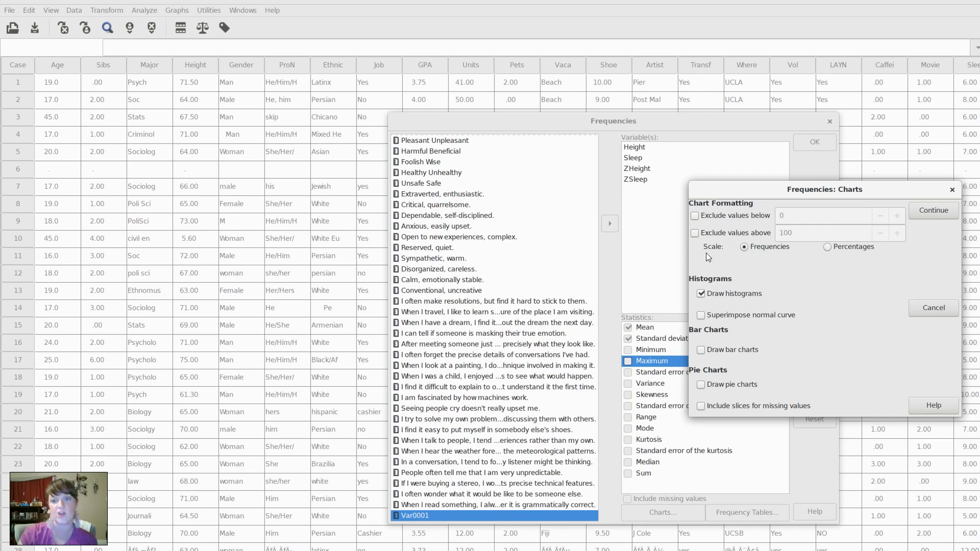
right_click(769, 191)
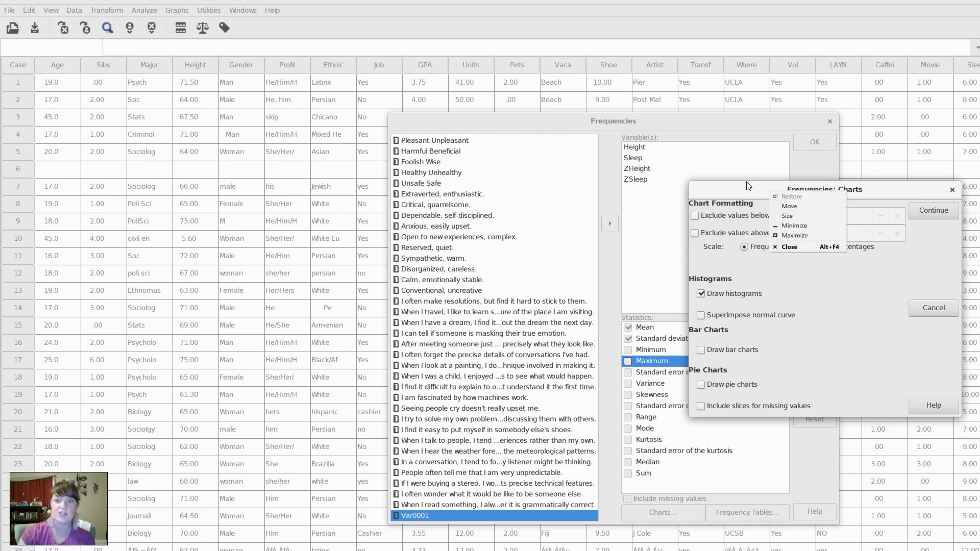
click(730, 194)
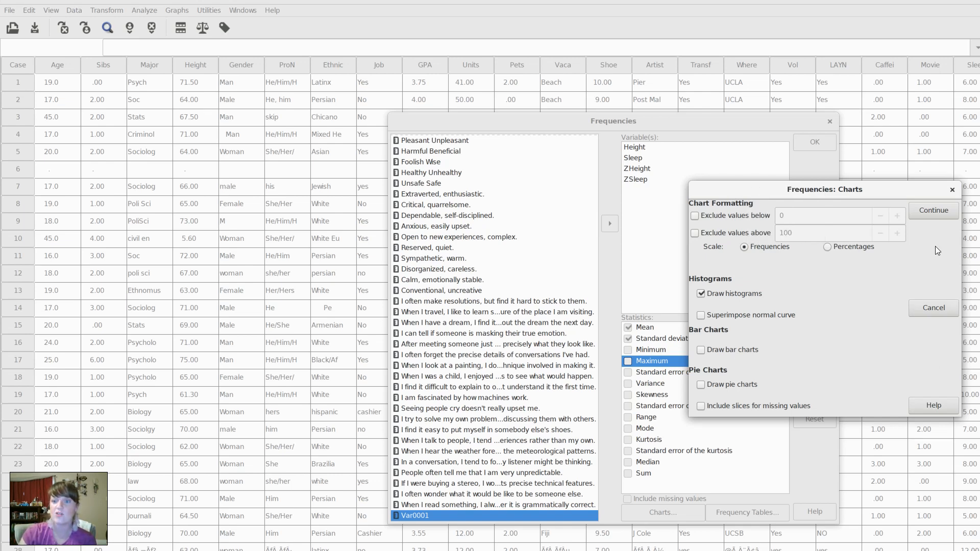
click(933, 212)
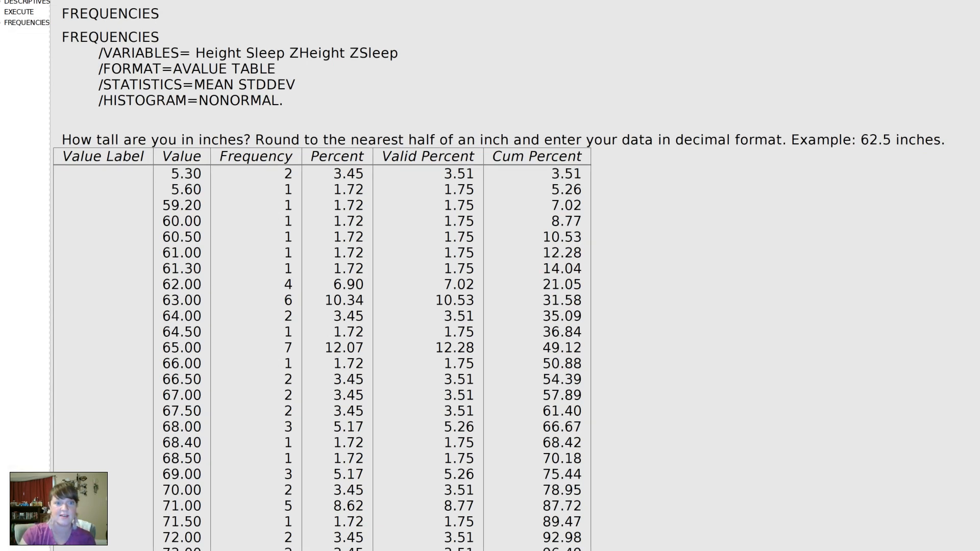
Step: Examine the height frequency table, its mean and standard deviation, and the height histogram in the output
scroll(327, 306, down, 1)
scroll(326, 307, down, 5)
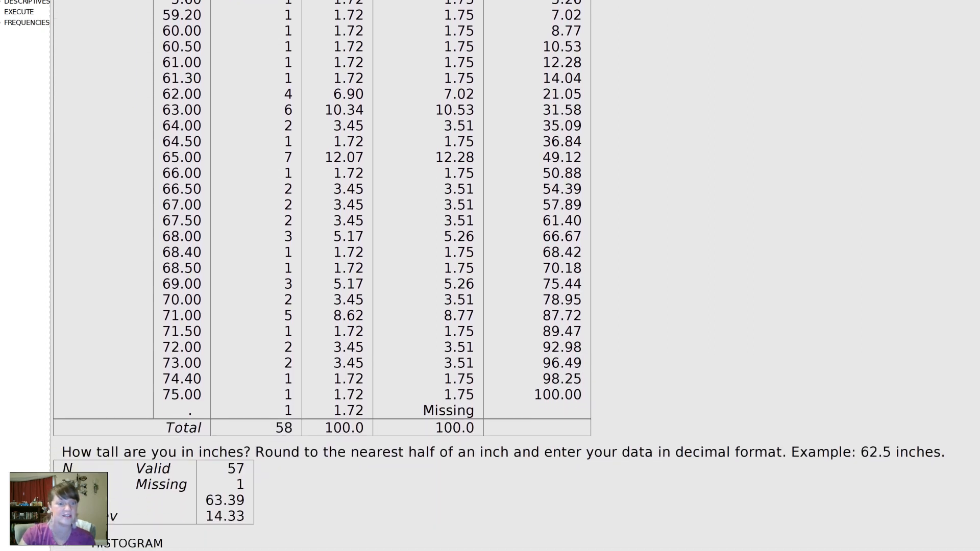
scroll(327, 306, down, 2)
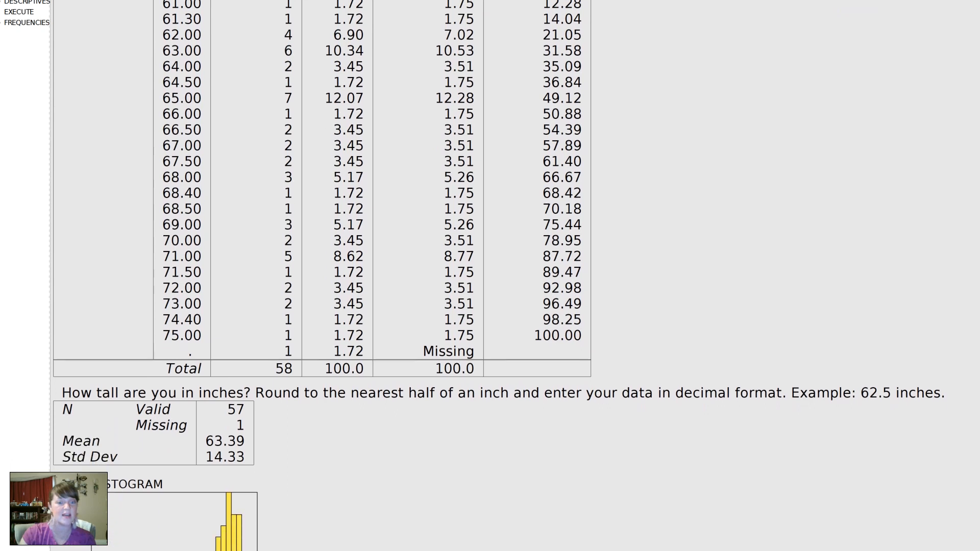
scroll(327, 306, down, 4)
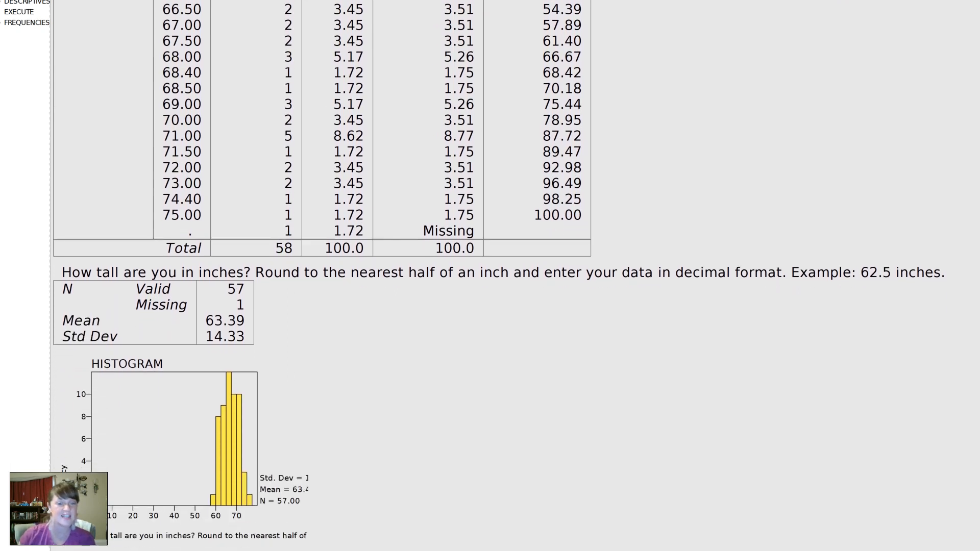
scroll(327, 306, down, 2)
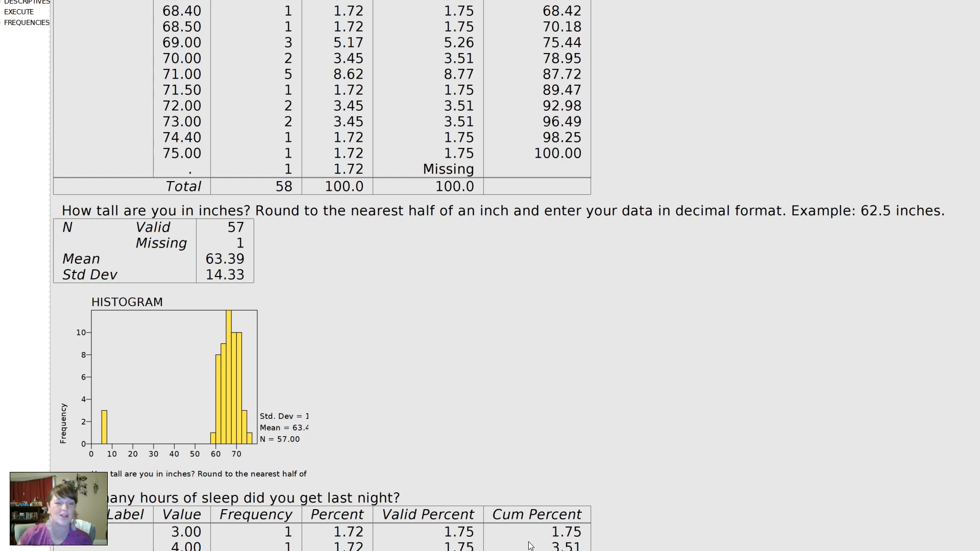
scroll(531, 546, up, 10)
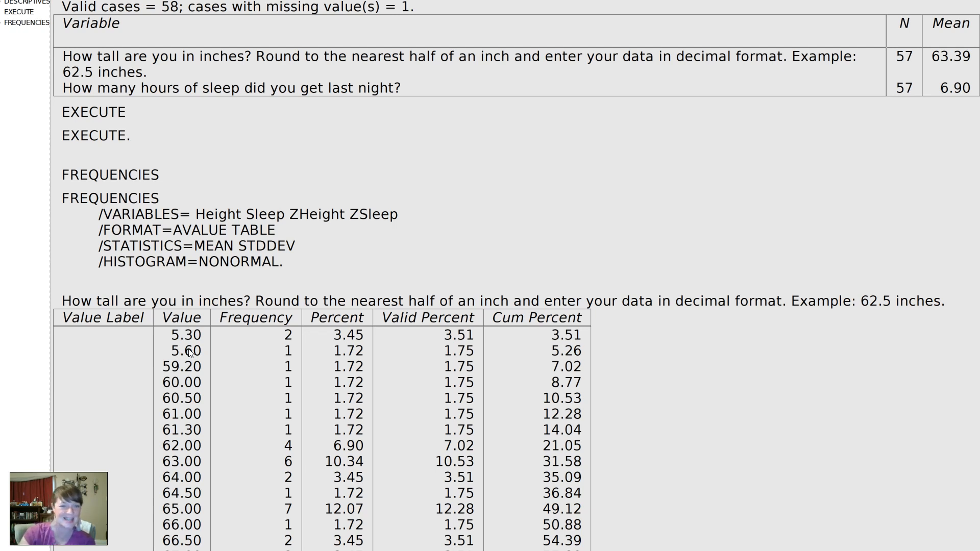
Step: Examine the hours of sleep frequency table, descriptive statistics and histogram in the output
scroll(189, 352, down, 20)
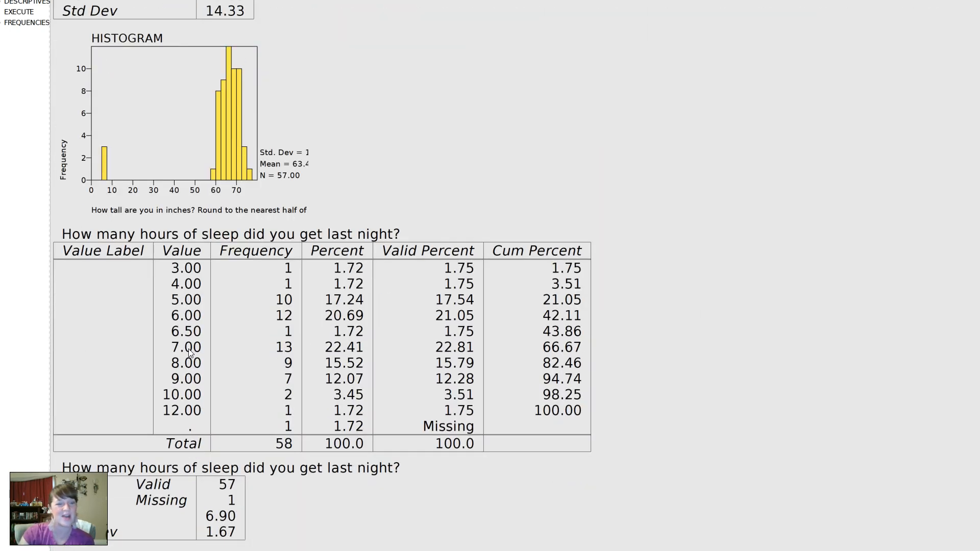
scroll(189, 352, down, 10)
scroll(189, 352, up, 7)
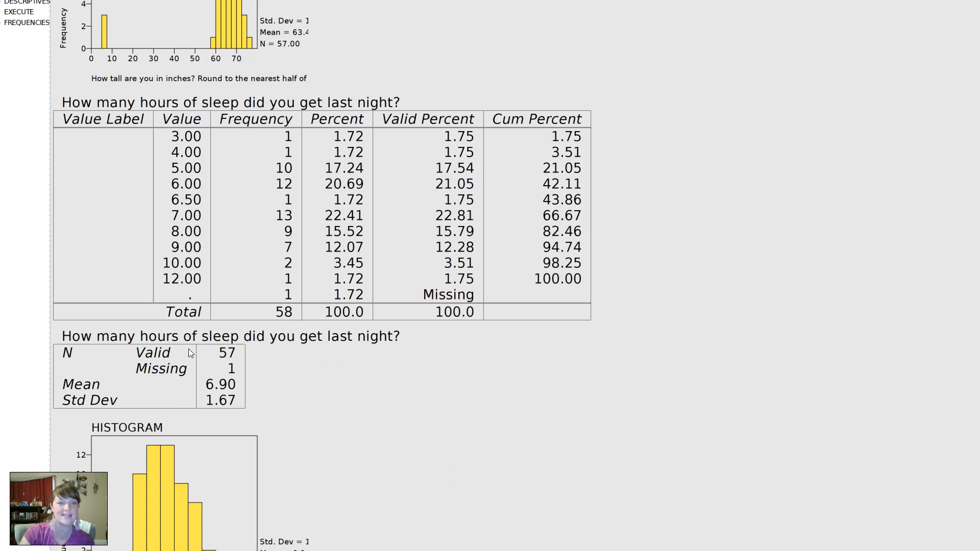
scroll(188, 348, down, 12)
scroll(188, 348, up, 6)
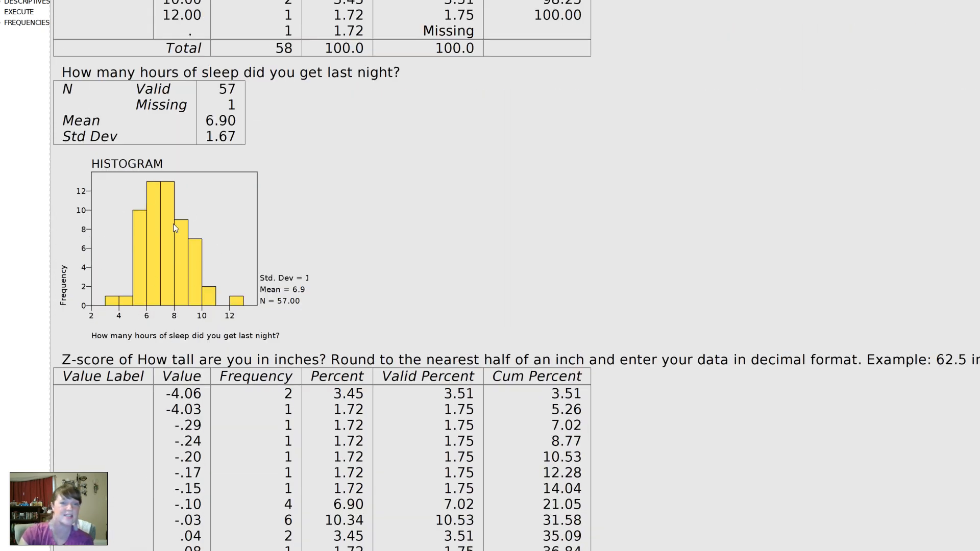
scroll(173, 224, down, 9)
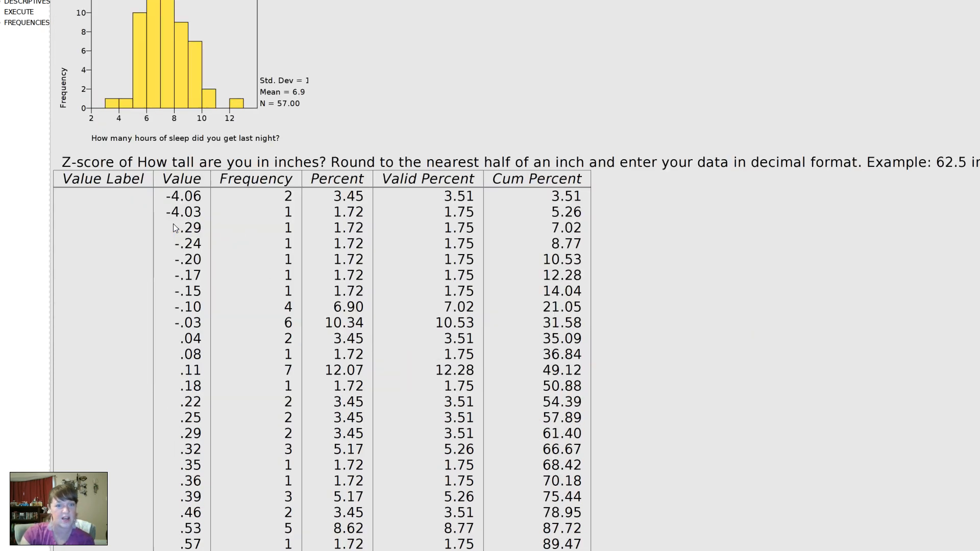
scroll(173, 224, up, 7)
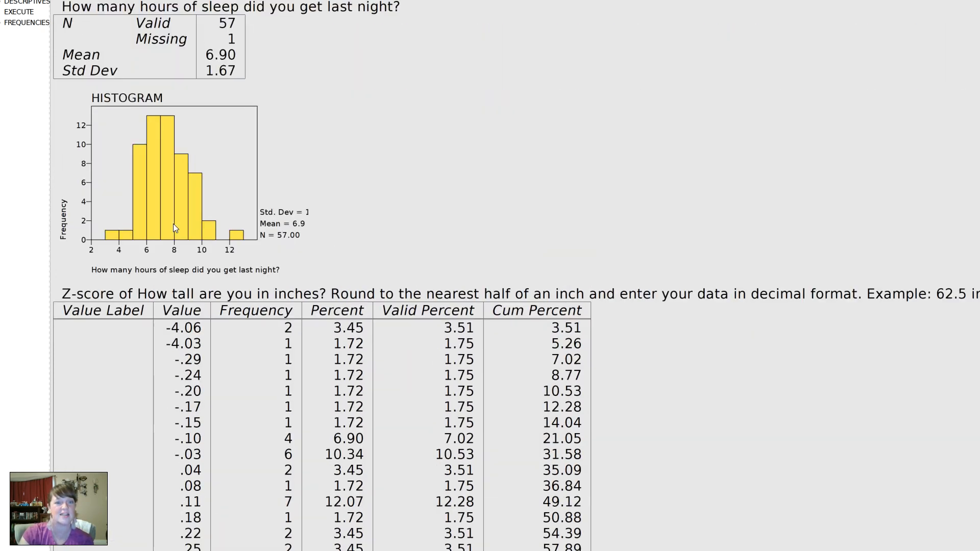
Step: Review the frequency tables, mean and standard deviation, and histograms for the height and sleep z-scores
scroll(173, 224, down, 4)
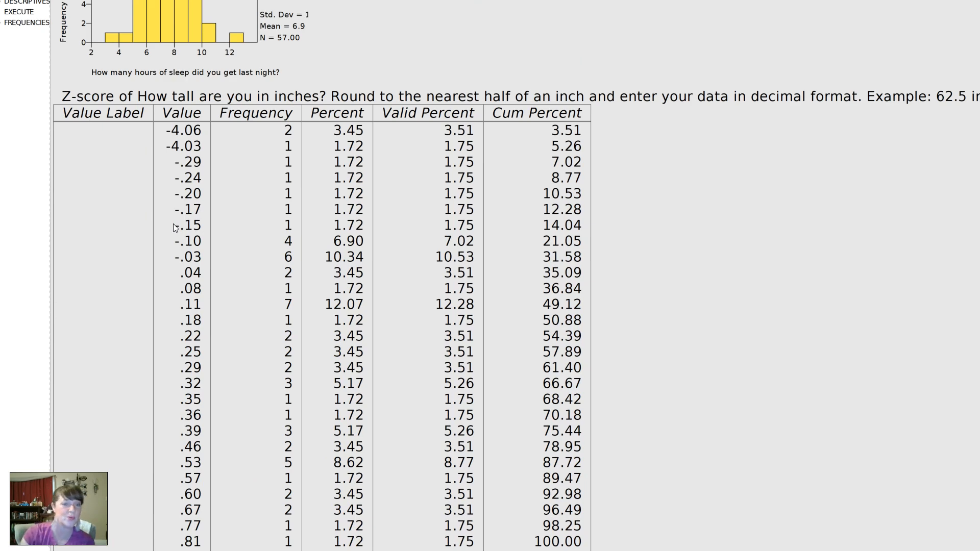
scroll(173, 223, down, 12)
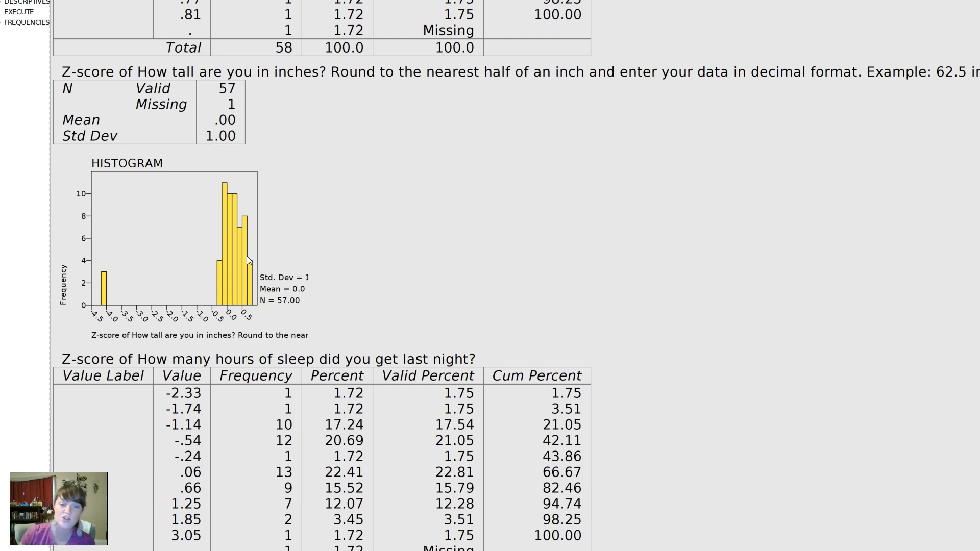
scroll(246, 260, down, 3)
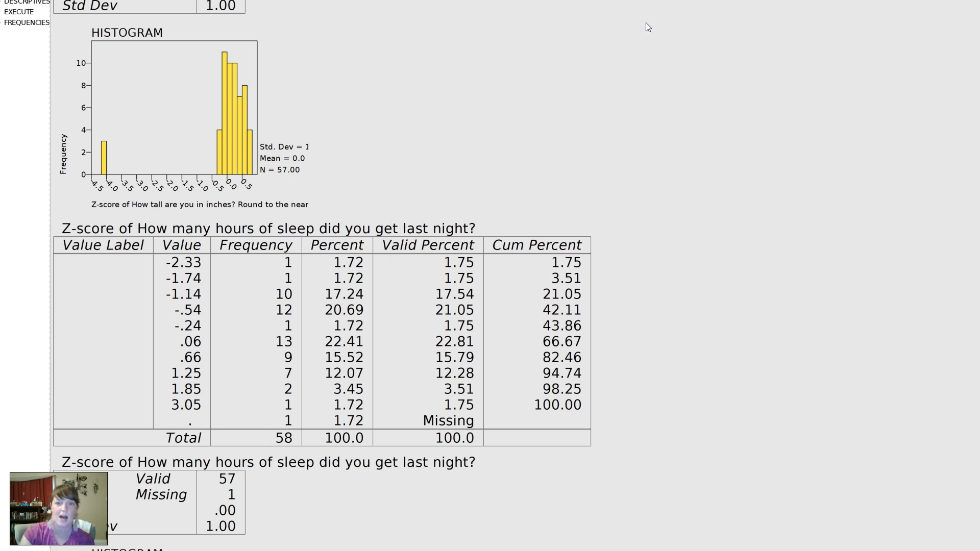
scroll(643, 2, down, 5)
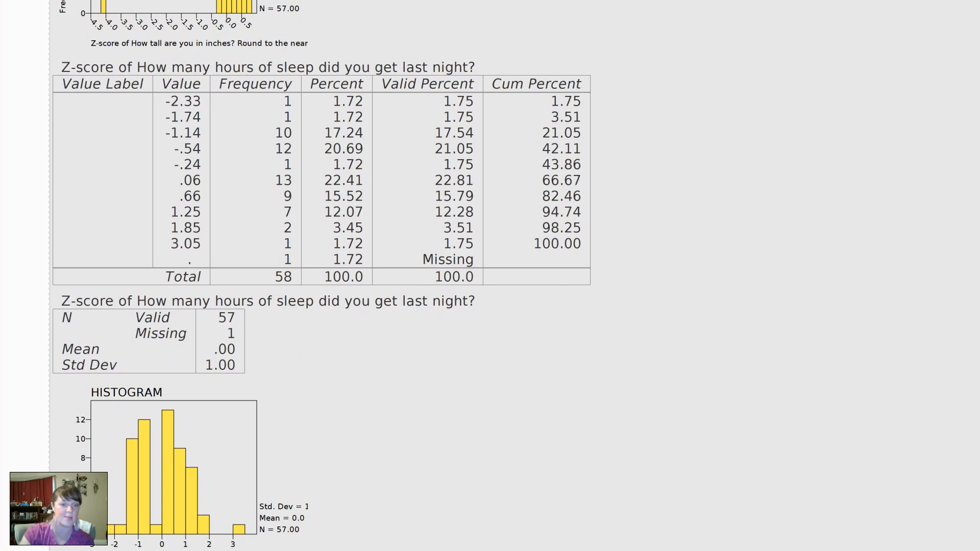
scroll(643, 5, up, 10)
scroll(782, 157, down, 8)
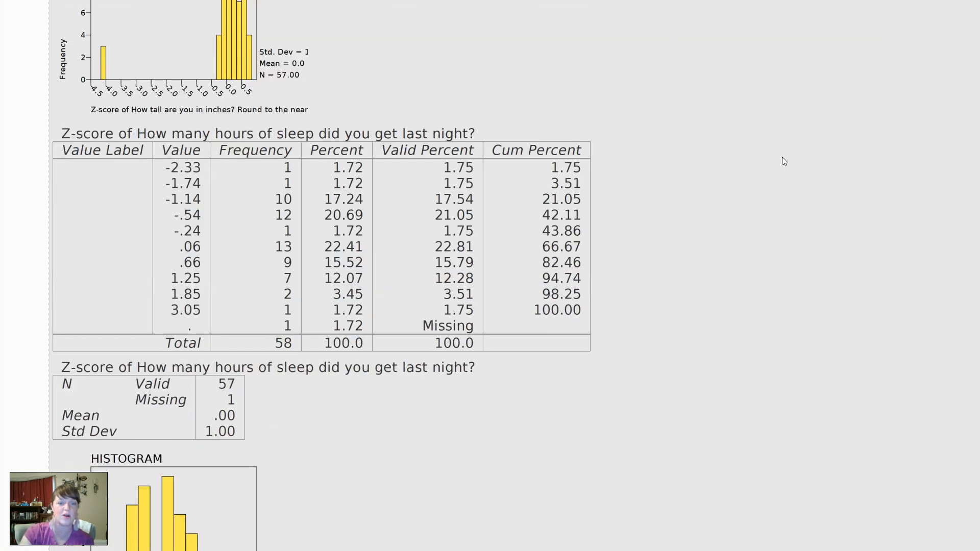
scroll(782, 158, down, 2)
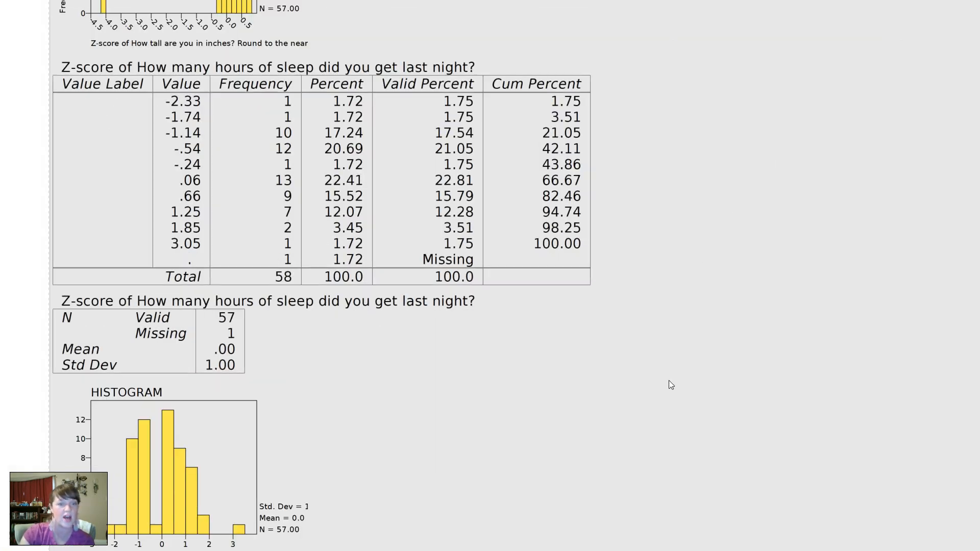
Step: Compare the raw hours of sleep histogram with the sleep z-score histogram, checking their shapes and axis scales
scroll(669, 381, up, 20)
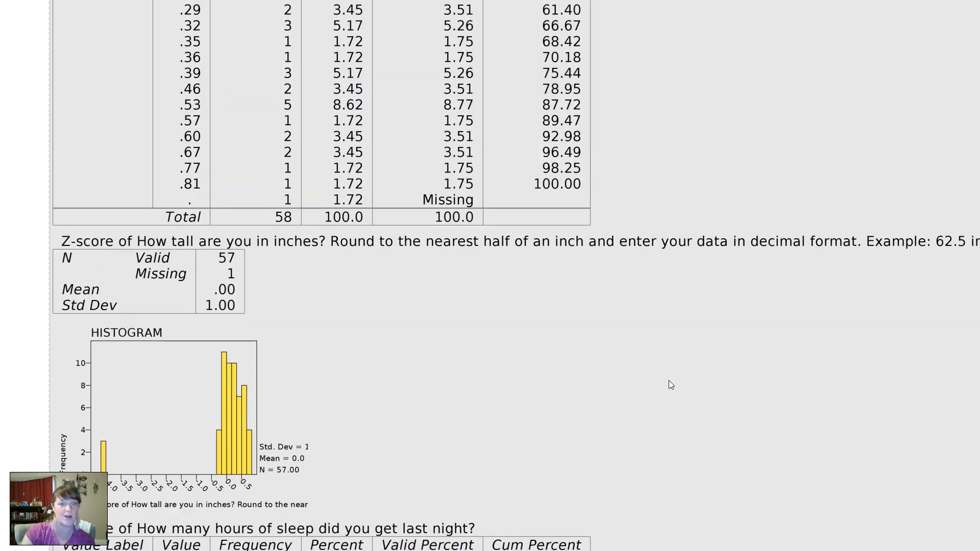
scroll(671, 385, up, 2)
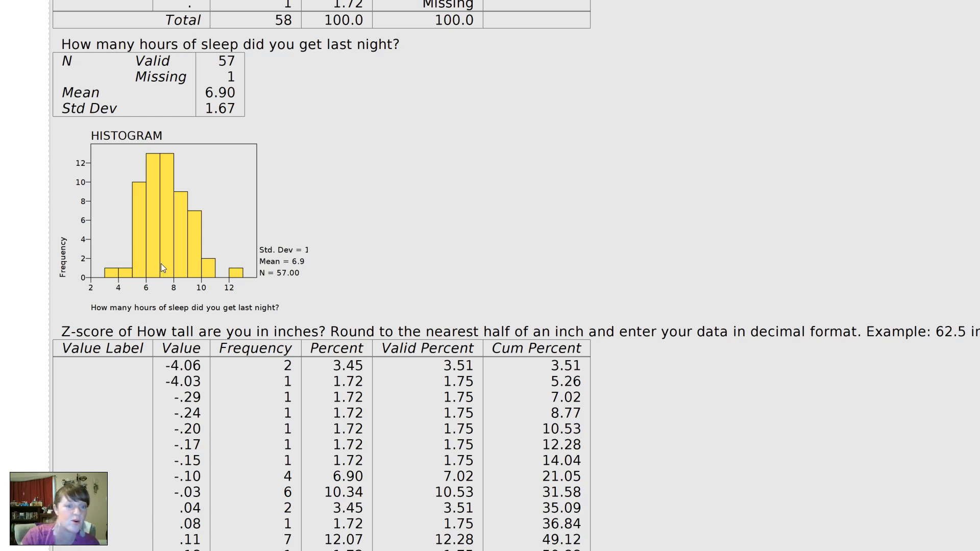
scroll(243, 289, down, 10)
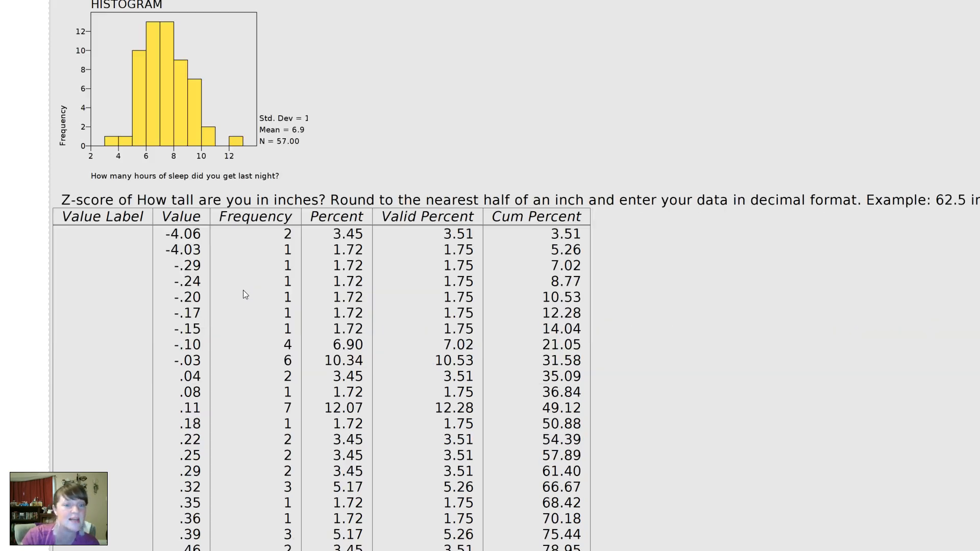
scroll(243, 290, down, 8)
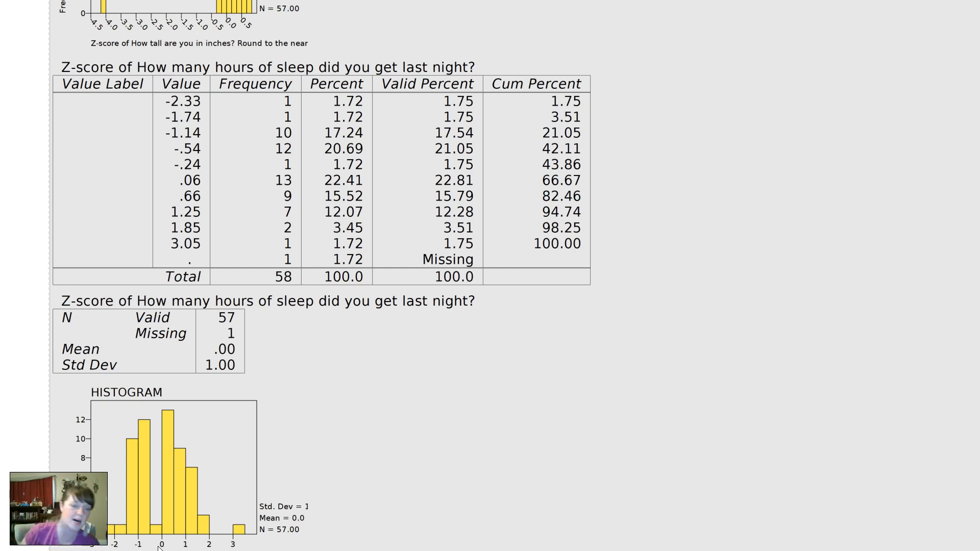
scroll(159, 547, up, 10)
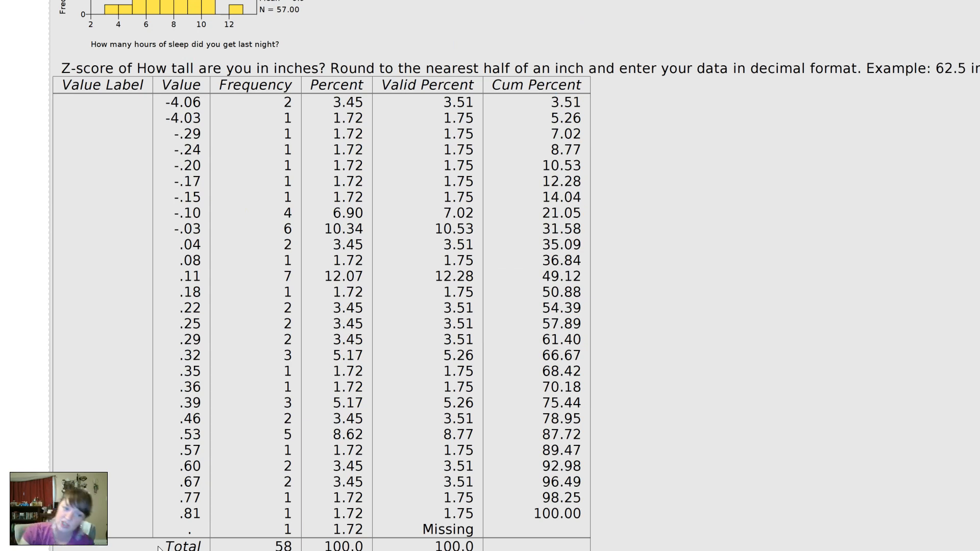
scroll(158, 547, up, 8)
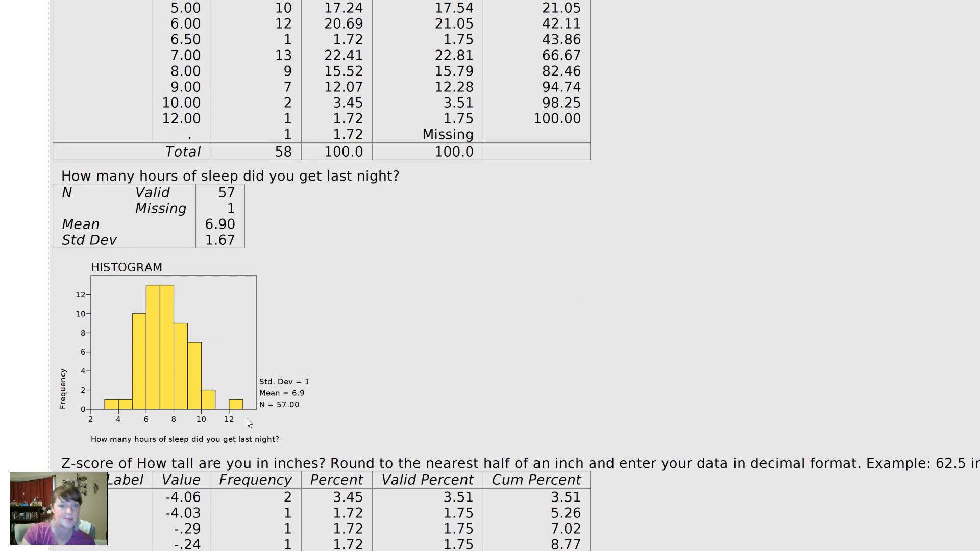
scroll(246, 418, down, 15)
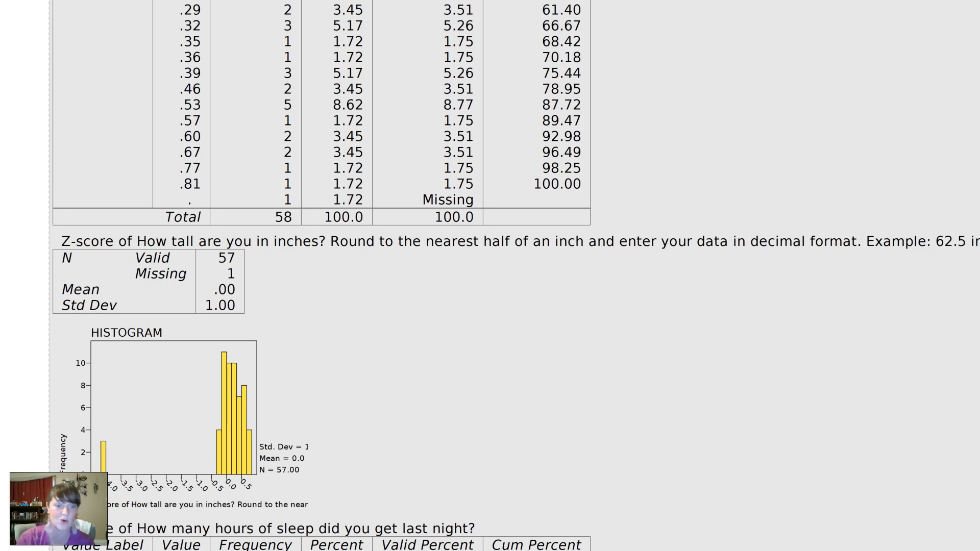
scroll(419, 396, down, 10)
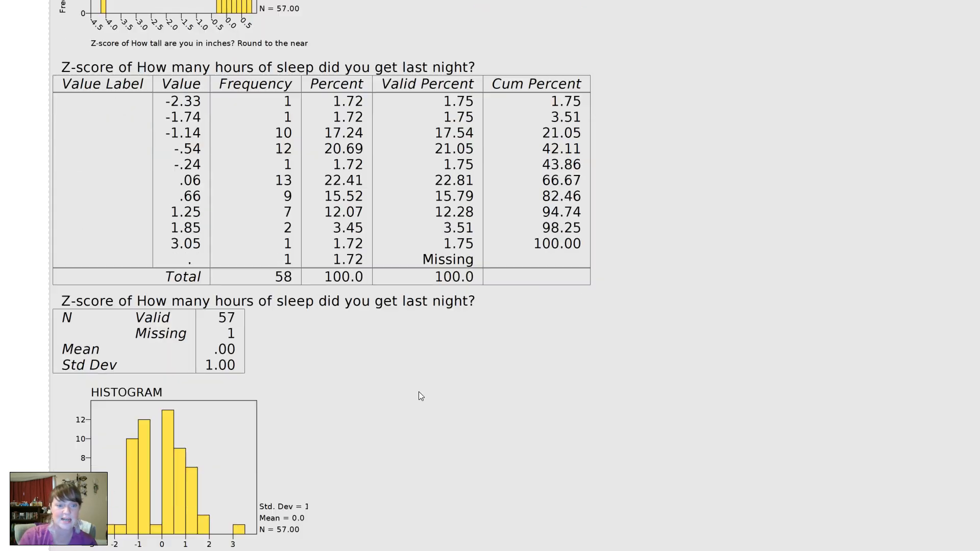
Step: Compare the height z-score histogram with the raw height histogram and recheck the lowest values in the height frequency table
scroll(375, 355, up, 10)
scroll(375, 355, down, 10)
scroll(375, 356, up, 7)
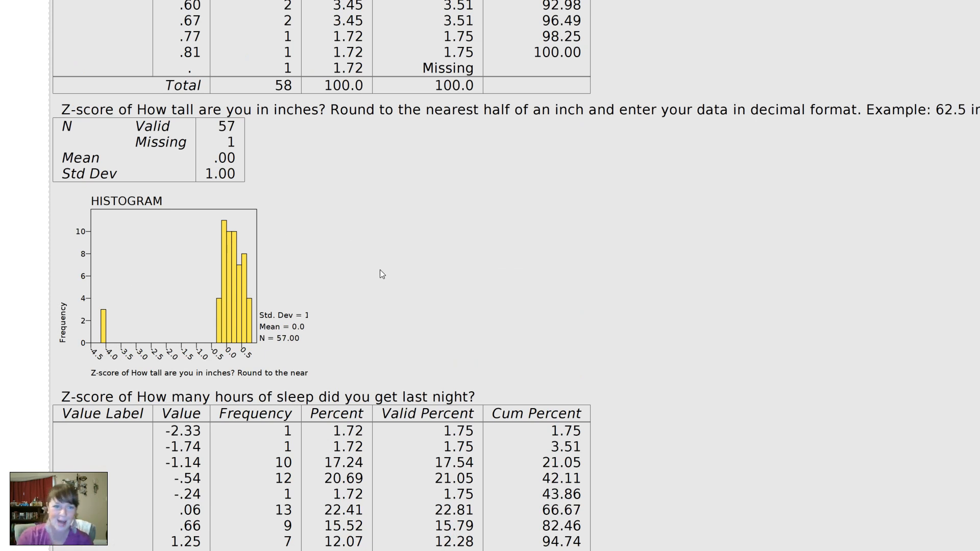
scroll(380, 271, up, 20)
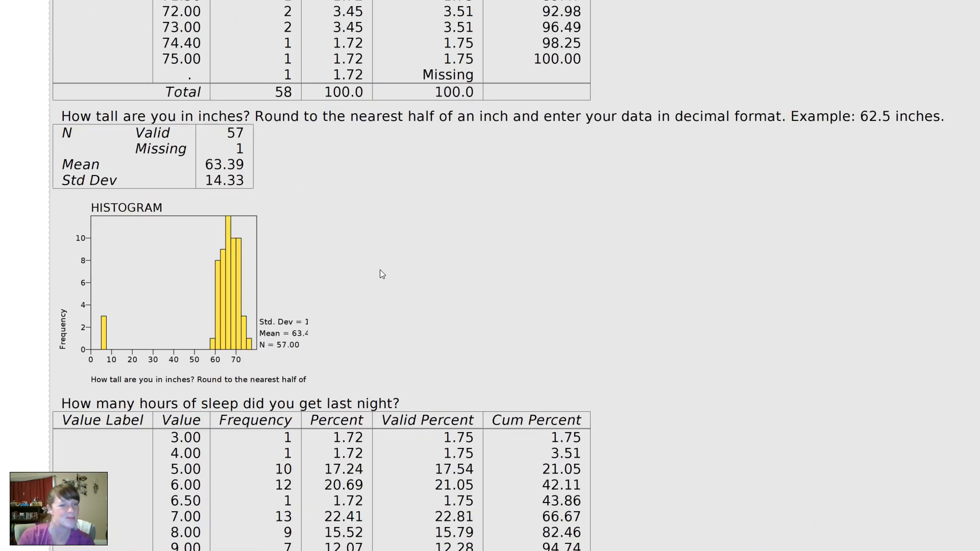
scroll(380, 270, up, 12)
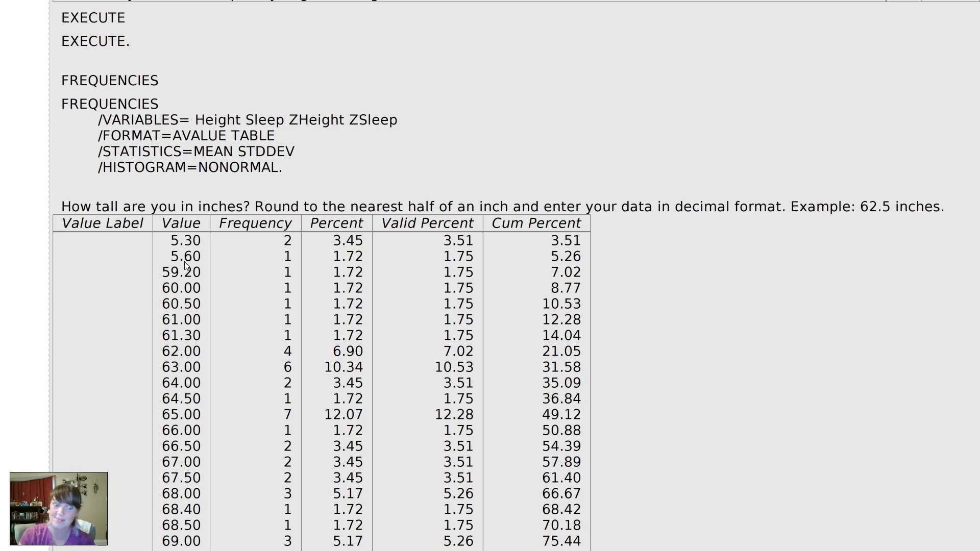
scroll(186, 265, down, 8)
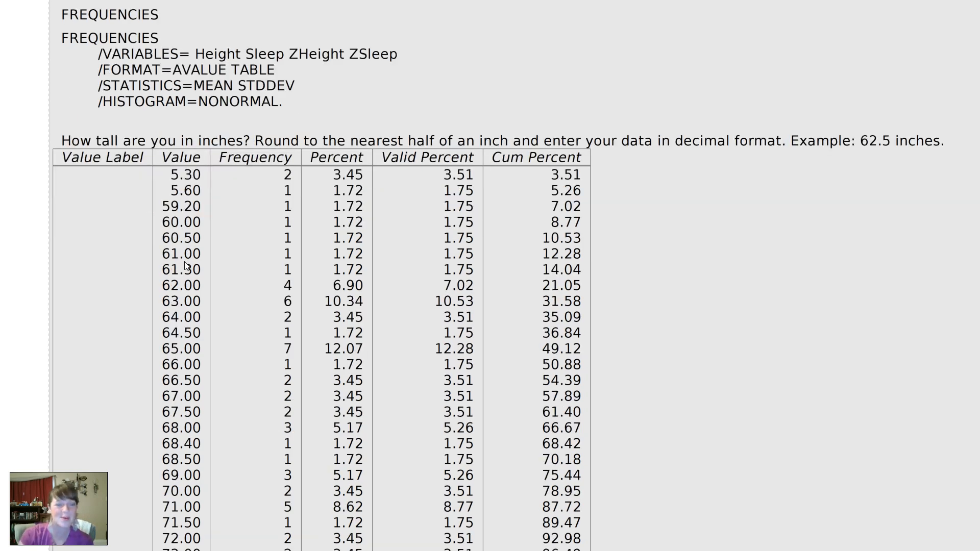
scroll(185, 262, up, 5)
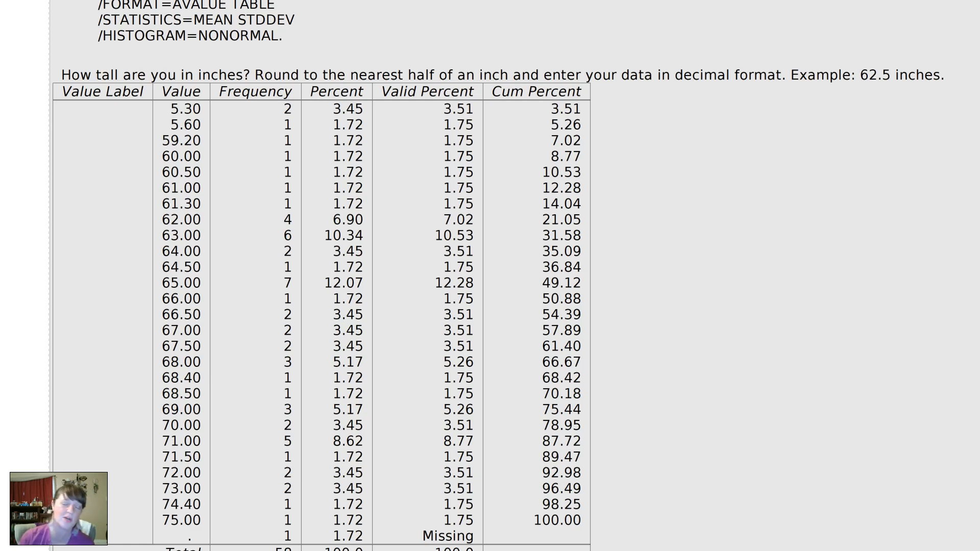
scroll(322, 276, down, 20)
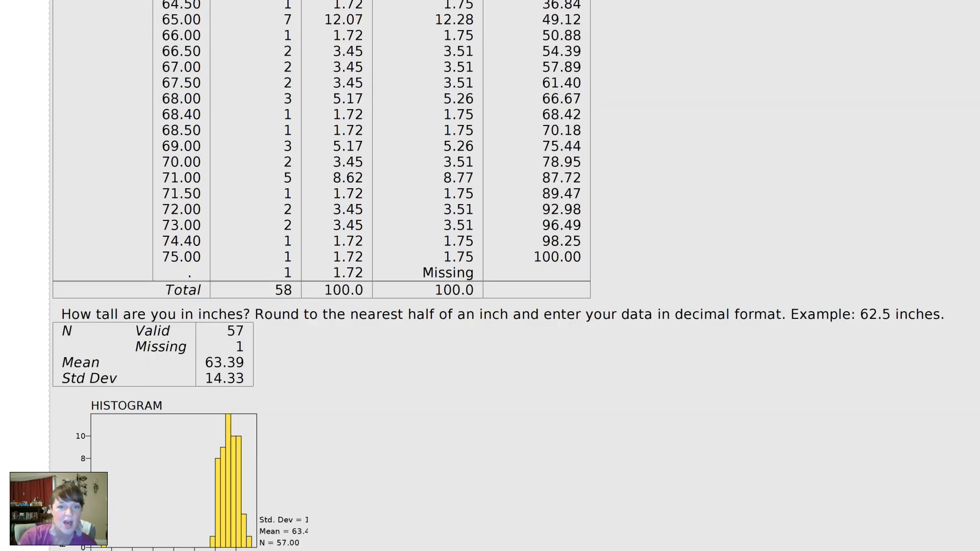